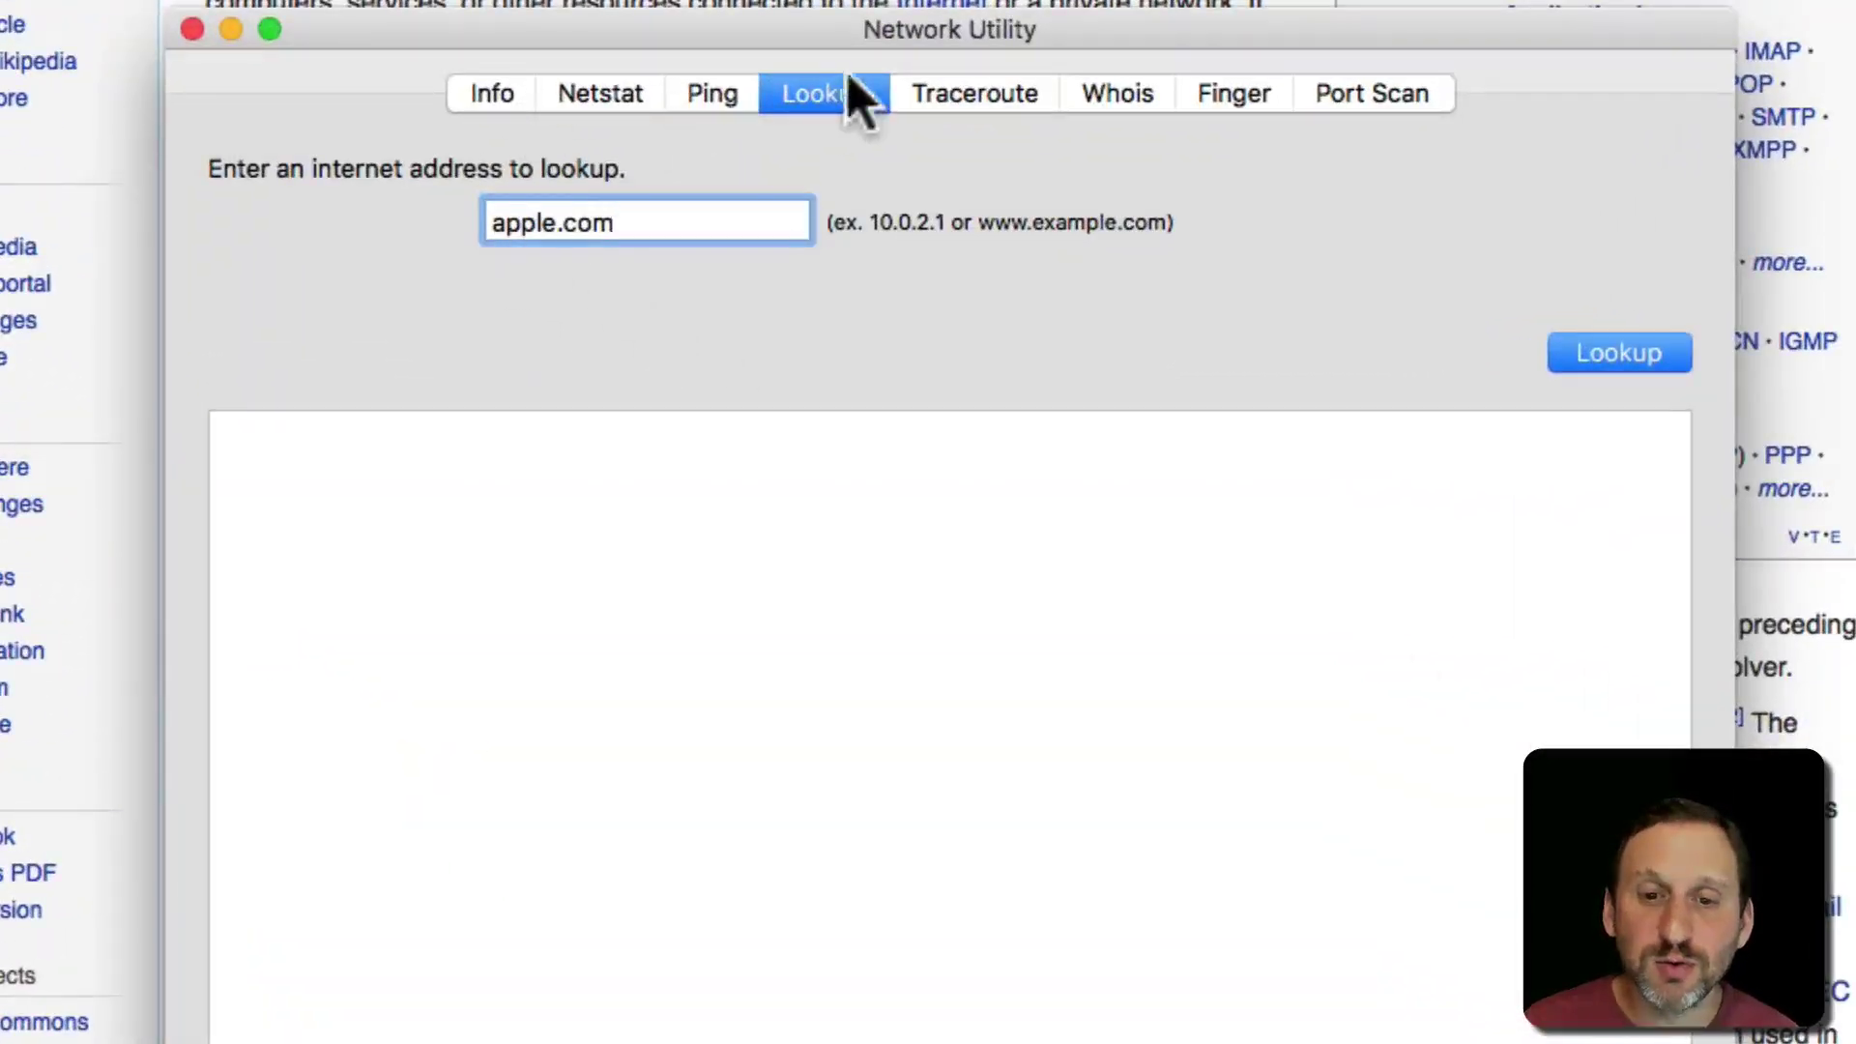
Step: Run the apple.com lookup and highlight 17.178.96.59 among the returned addresses
{"action": "left_click", "coordinate": [1615, 361]}
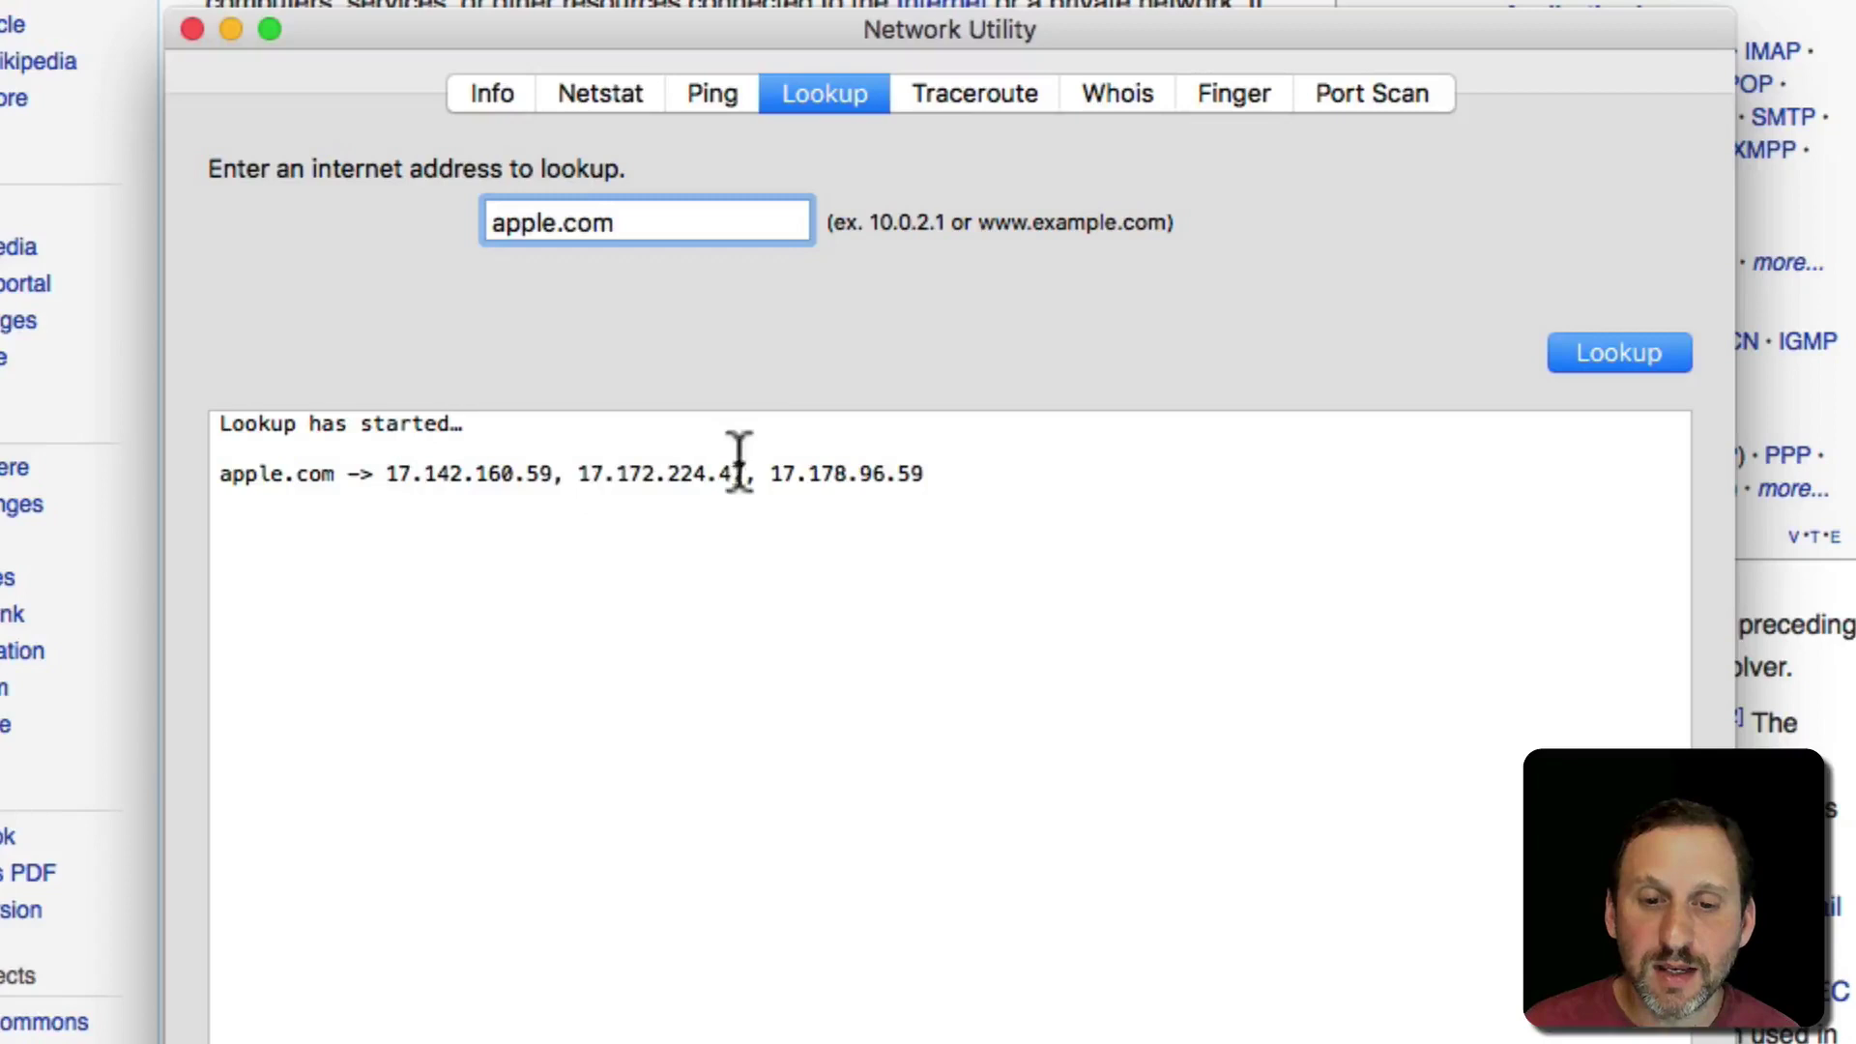
{"action": "left_click_drag", "start_coordinate": [771, 475], "coordinate": [923, 474]}
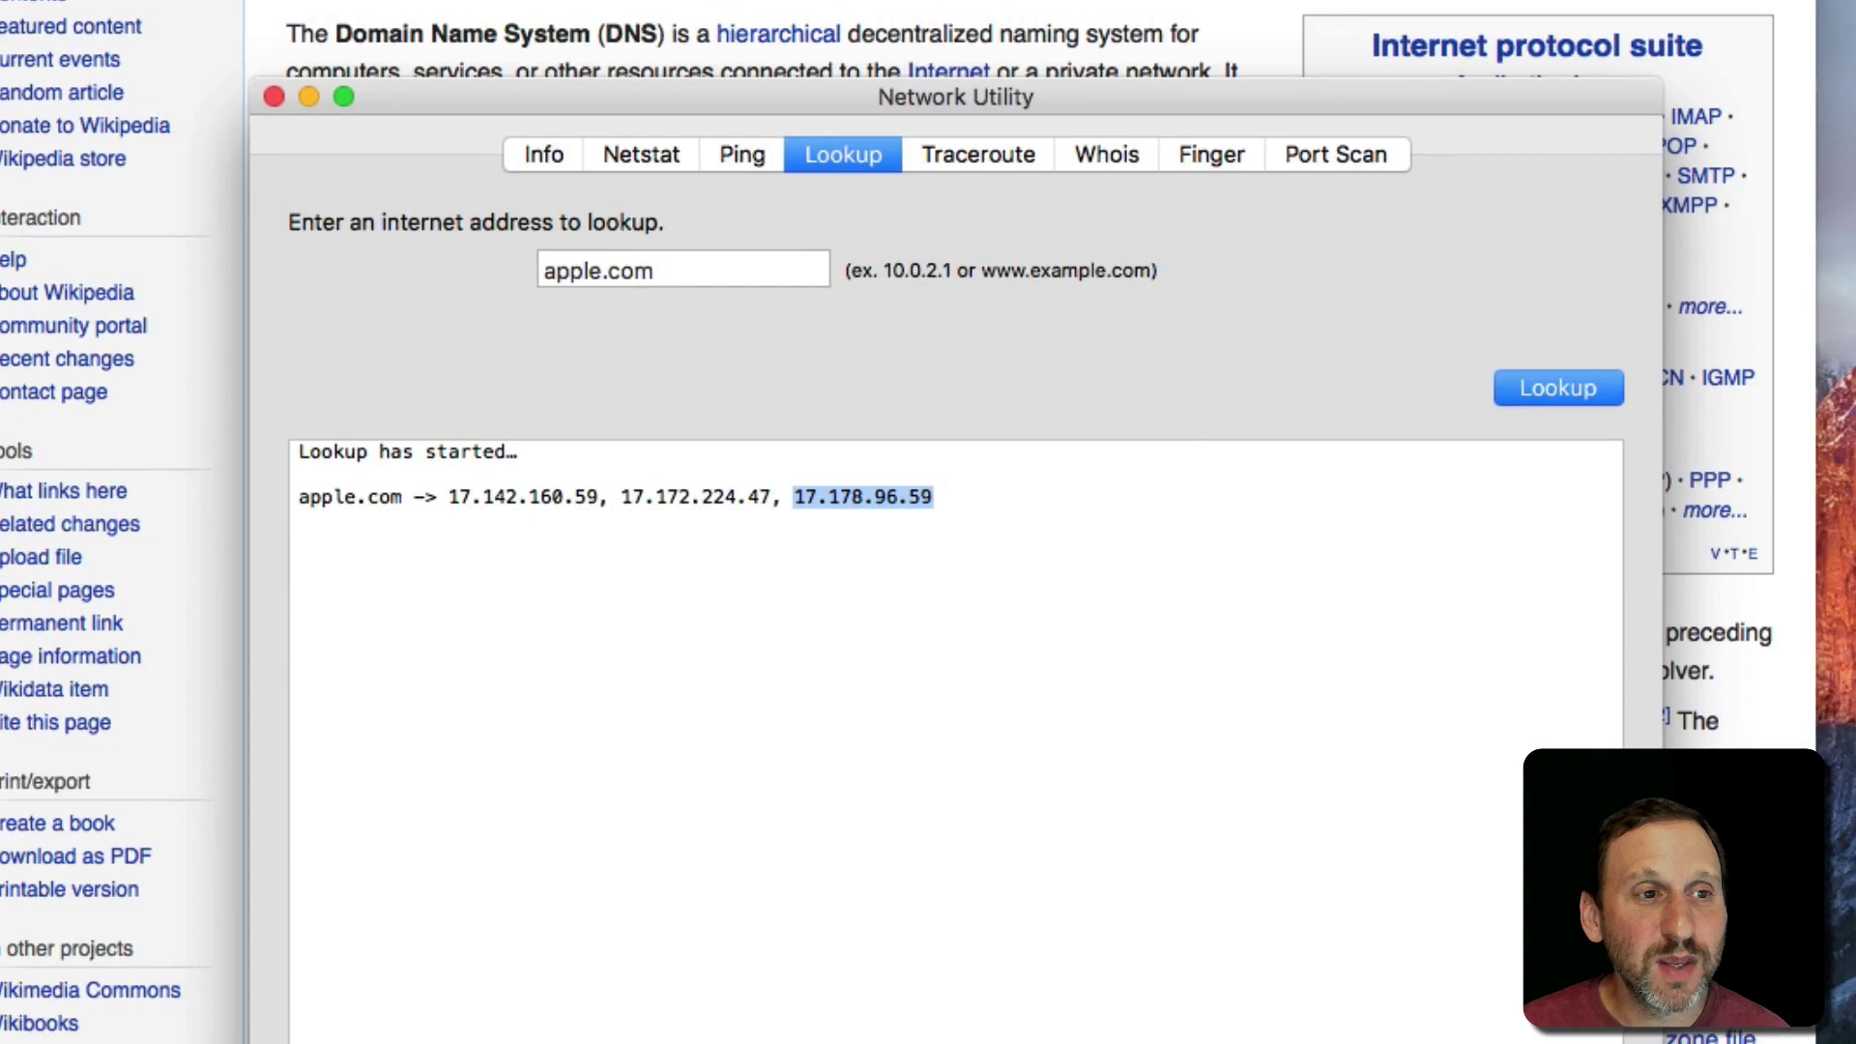
Step: Launch System Preferences from the Apple menu and go to the Network pane for Ethernet 1
{"action": "left_click", "coordinate": [26, 10]}
{"action": "left_click", "coordinate": [54, 65]}
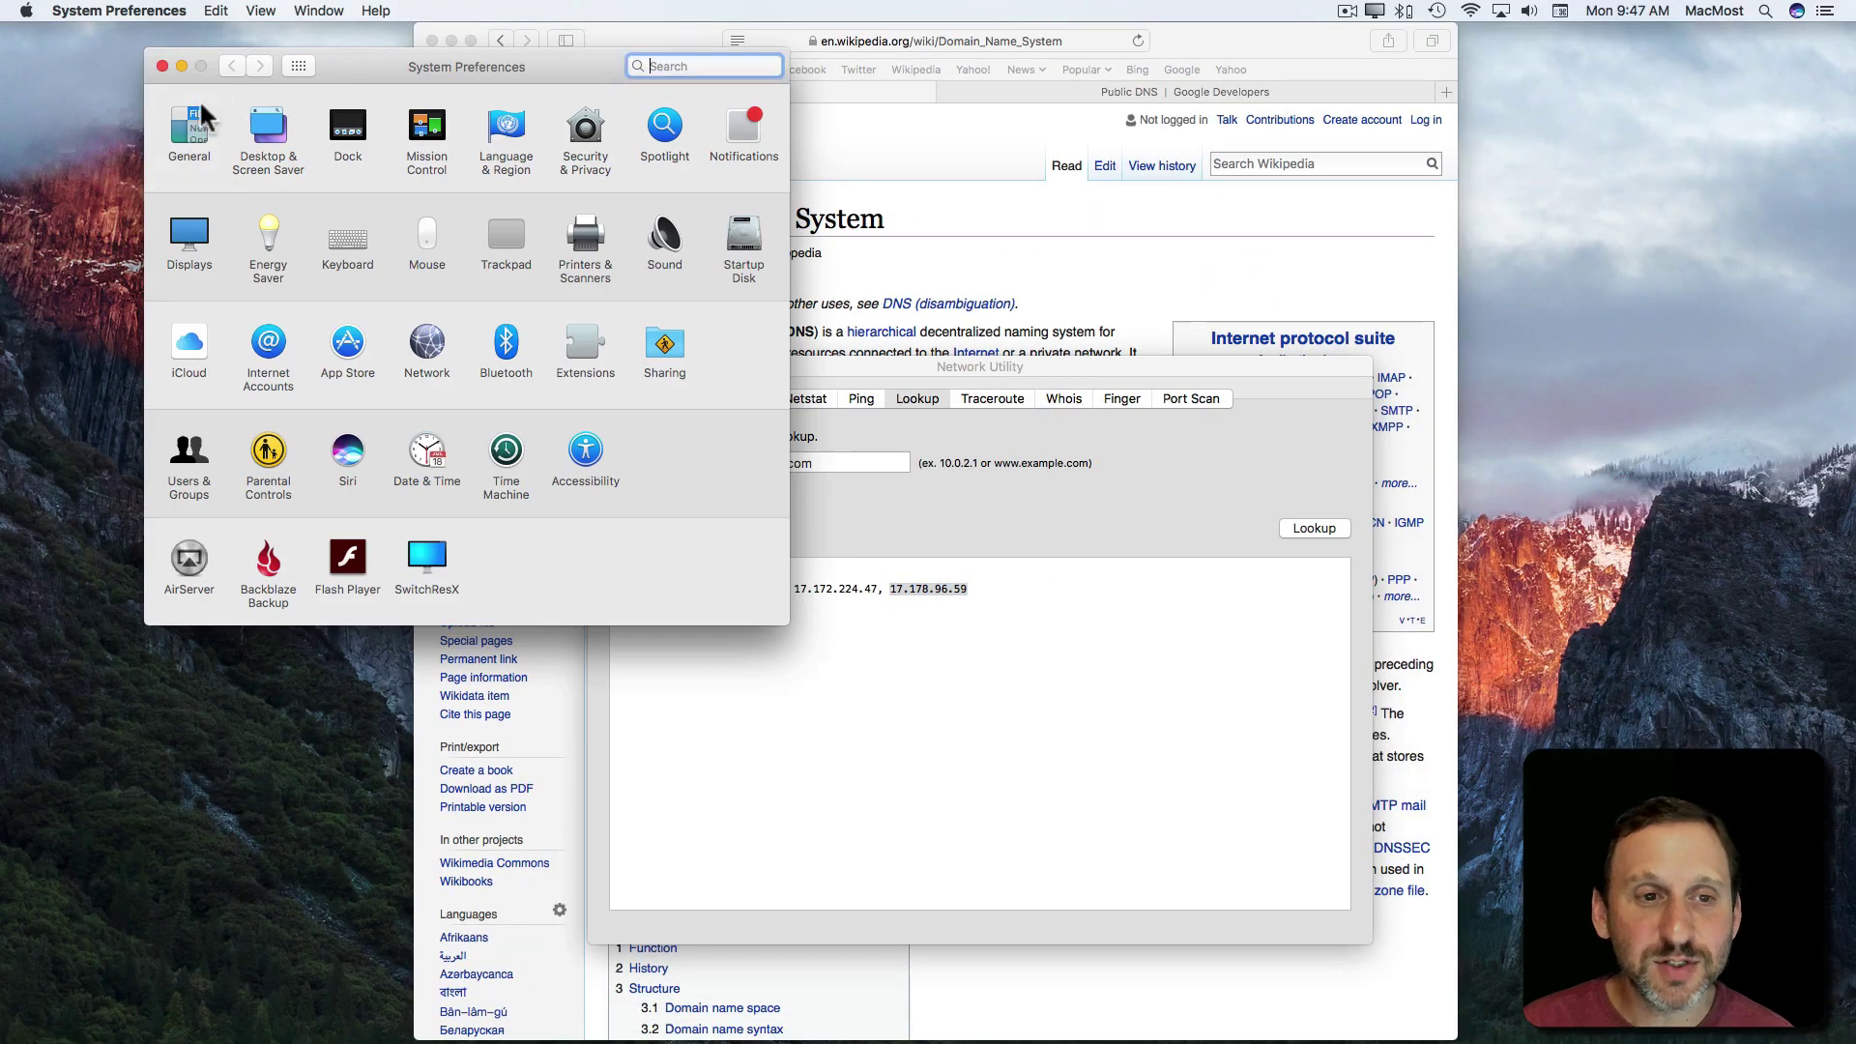
{"action": "mouse_move", "coordinate": [348, 72]}
{"action": "left_mouse_down"}
{"action": "mouse_move", "coordinate": [721, 123]}
{"action": "mouse_move", "coordinate": [799, 196]}
{"action": "left_mouse_up"}
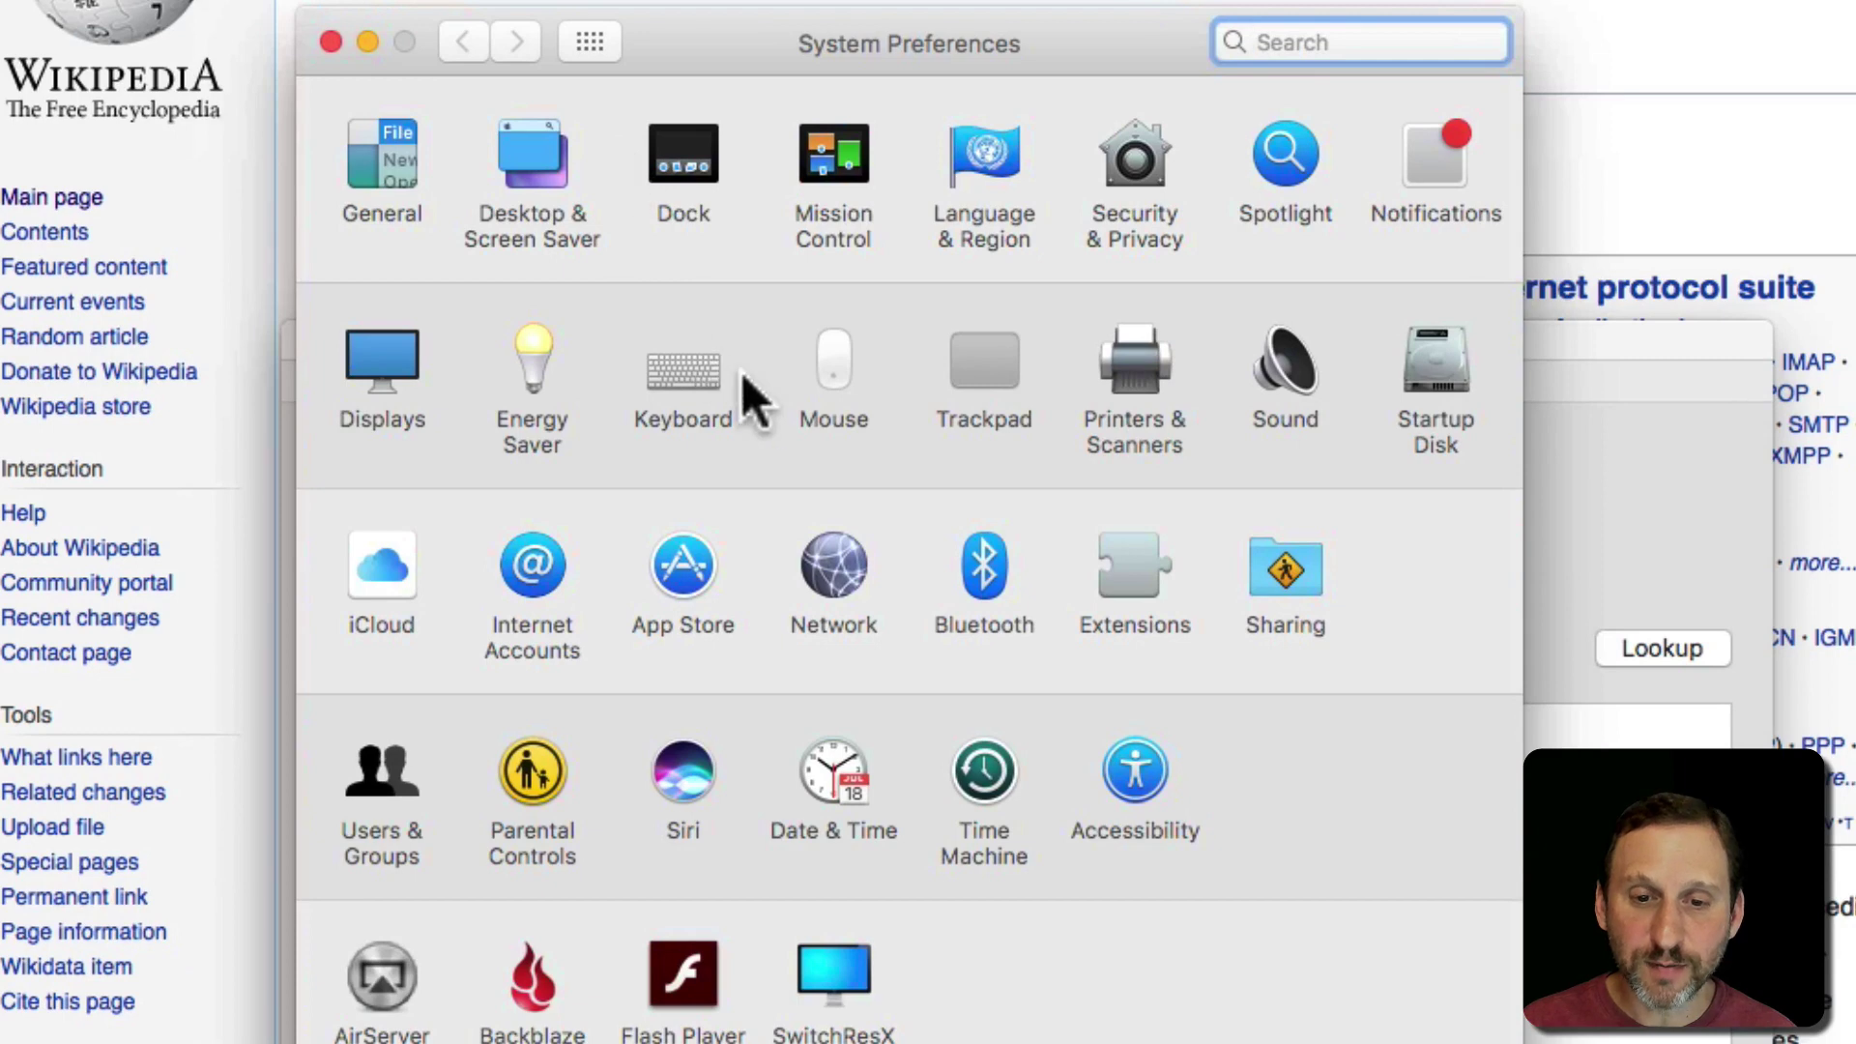
{"action": "left_click", "coordinate": [833, 559]}
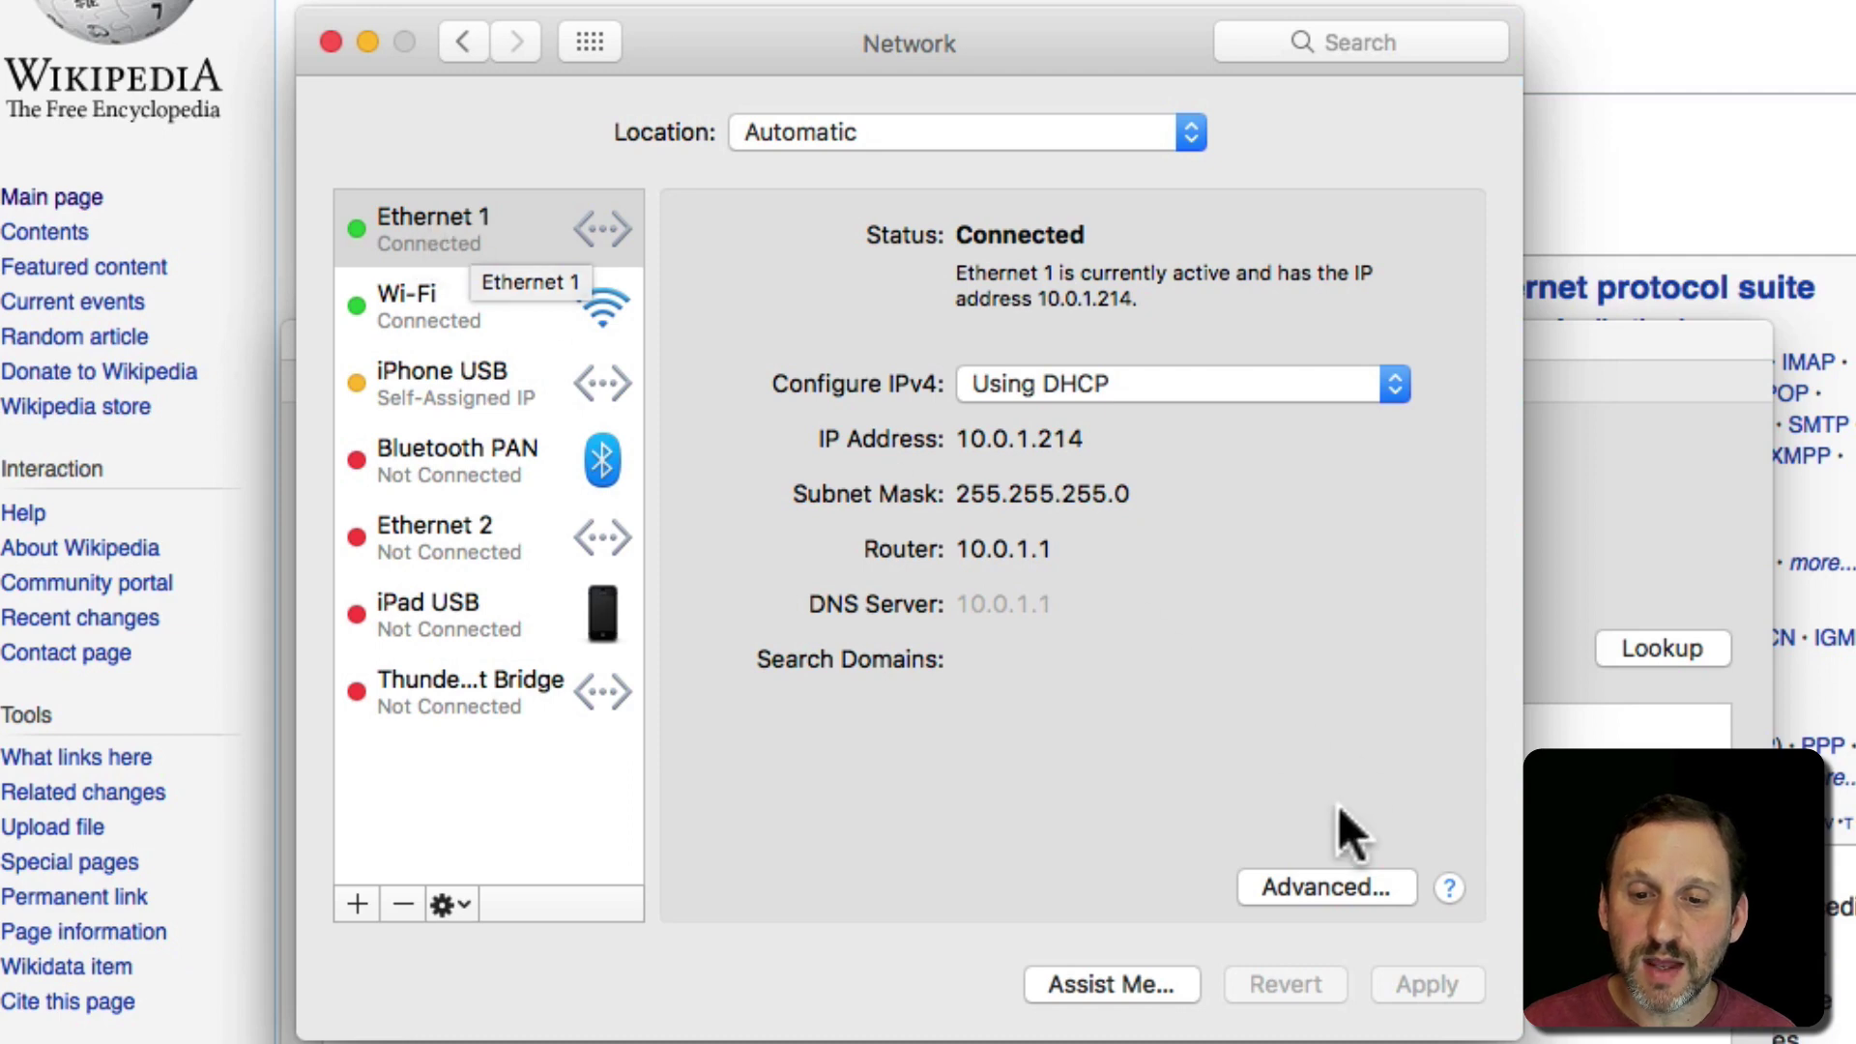
Step: Show Ethernet 1's advanced DNS settings, currently listing server 10.0.1.1
{"action": "left_click", "coordinate": [1283, 884]}
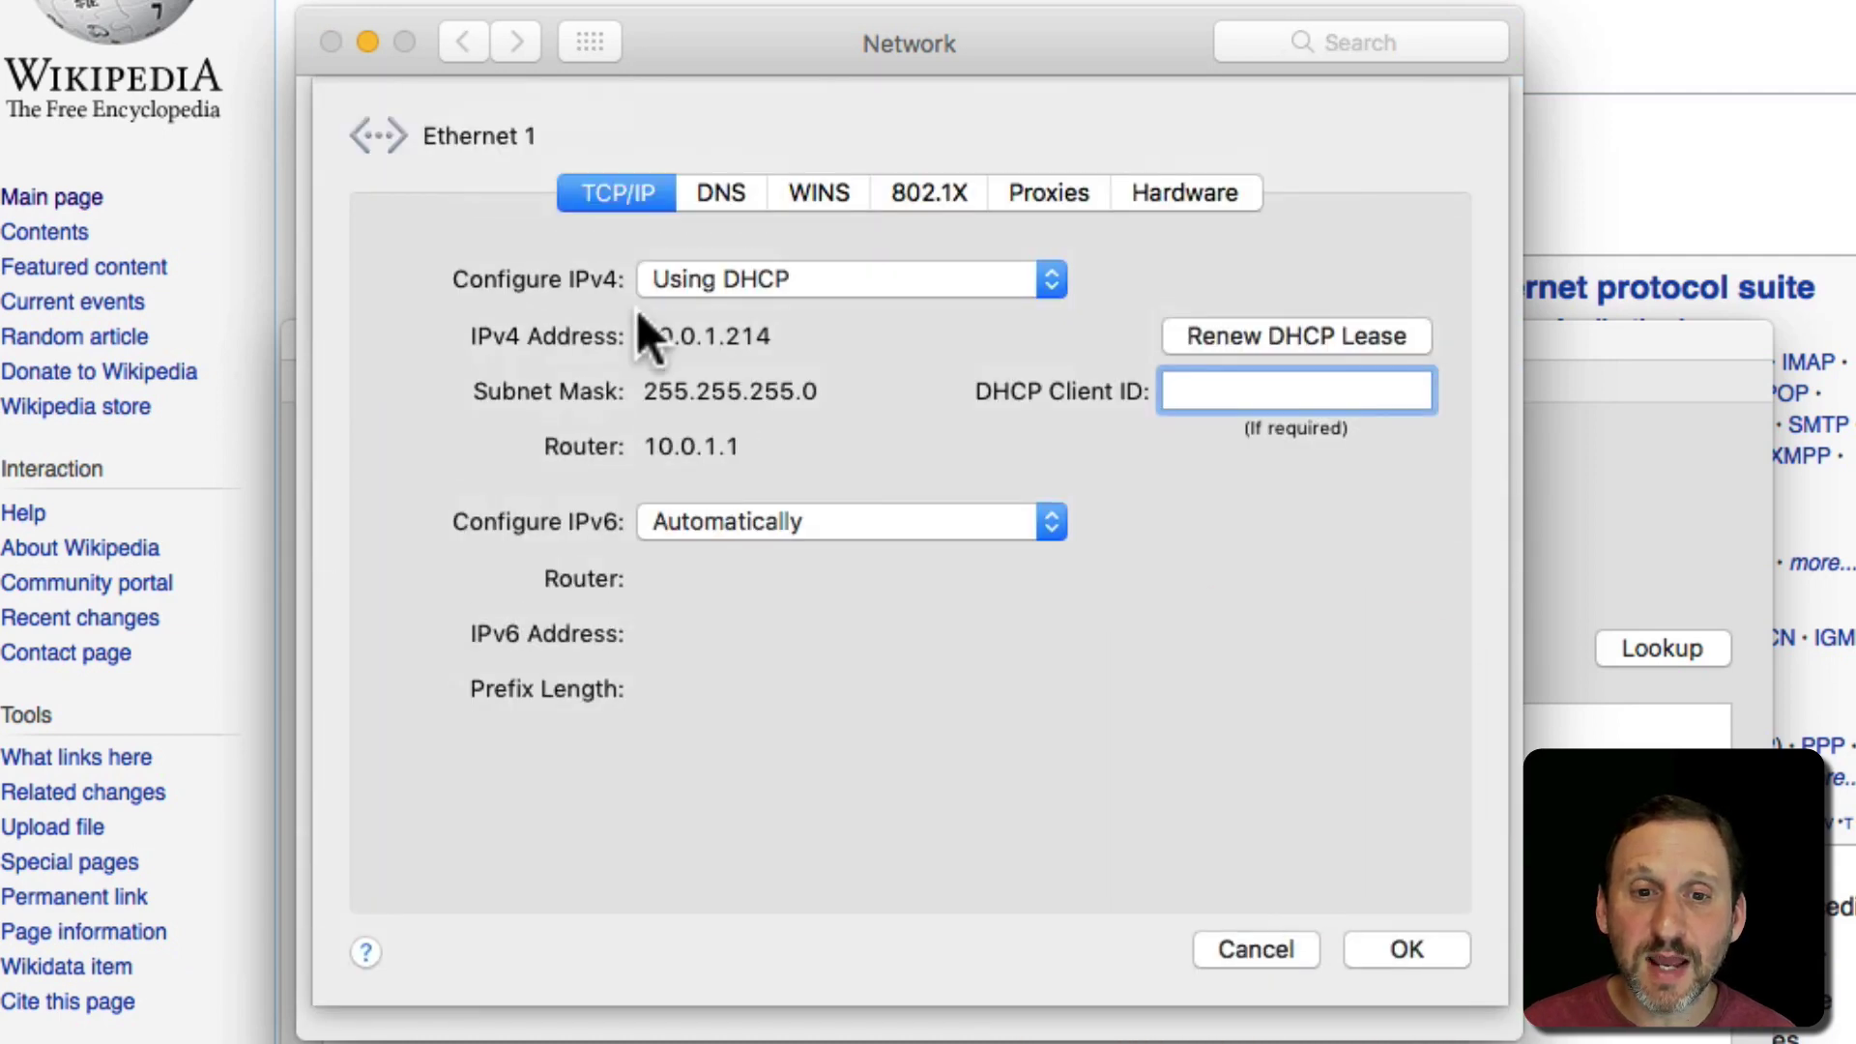
{"action": "left_click", "coordinate": [732, 195]}
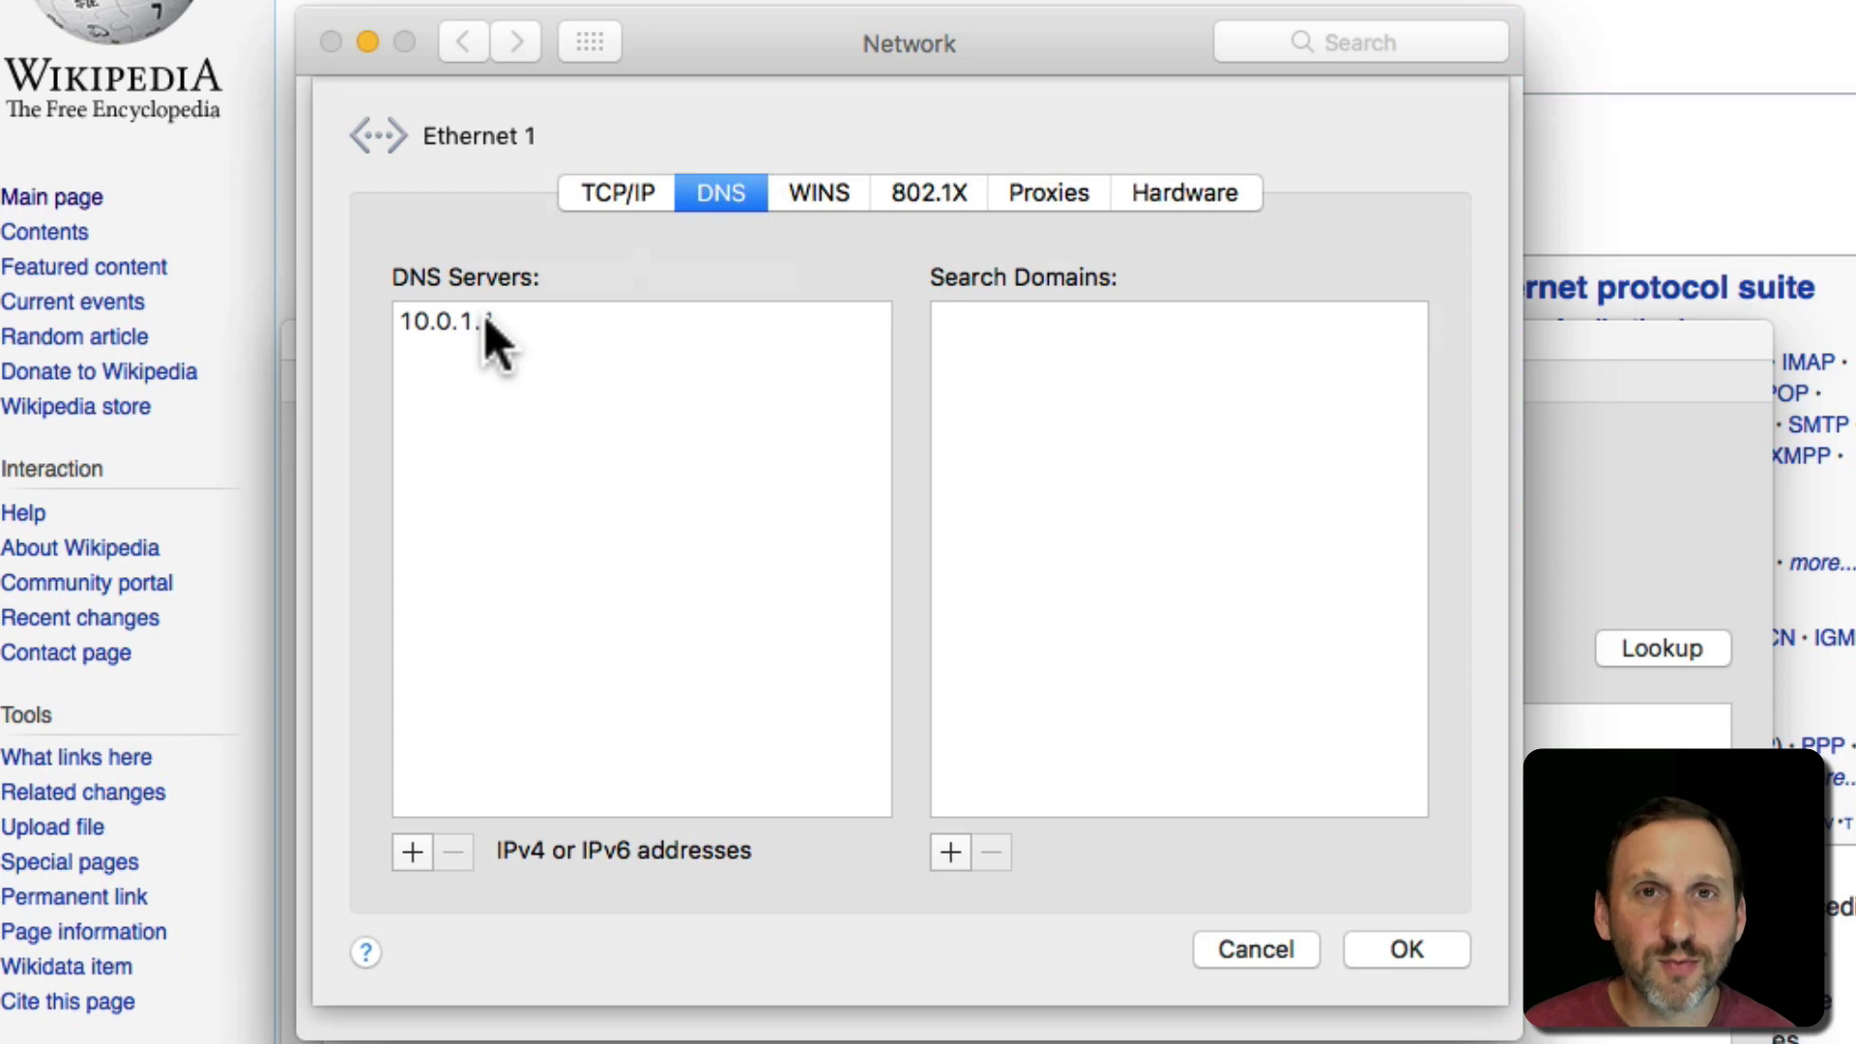
Step: Add DNS servers 8.8.8.8 and 8.8.4.4 to Ethernet 1, confirm the list and apply
{"action": "left_click", "coordinate": [413, 855]}
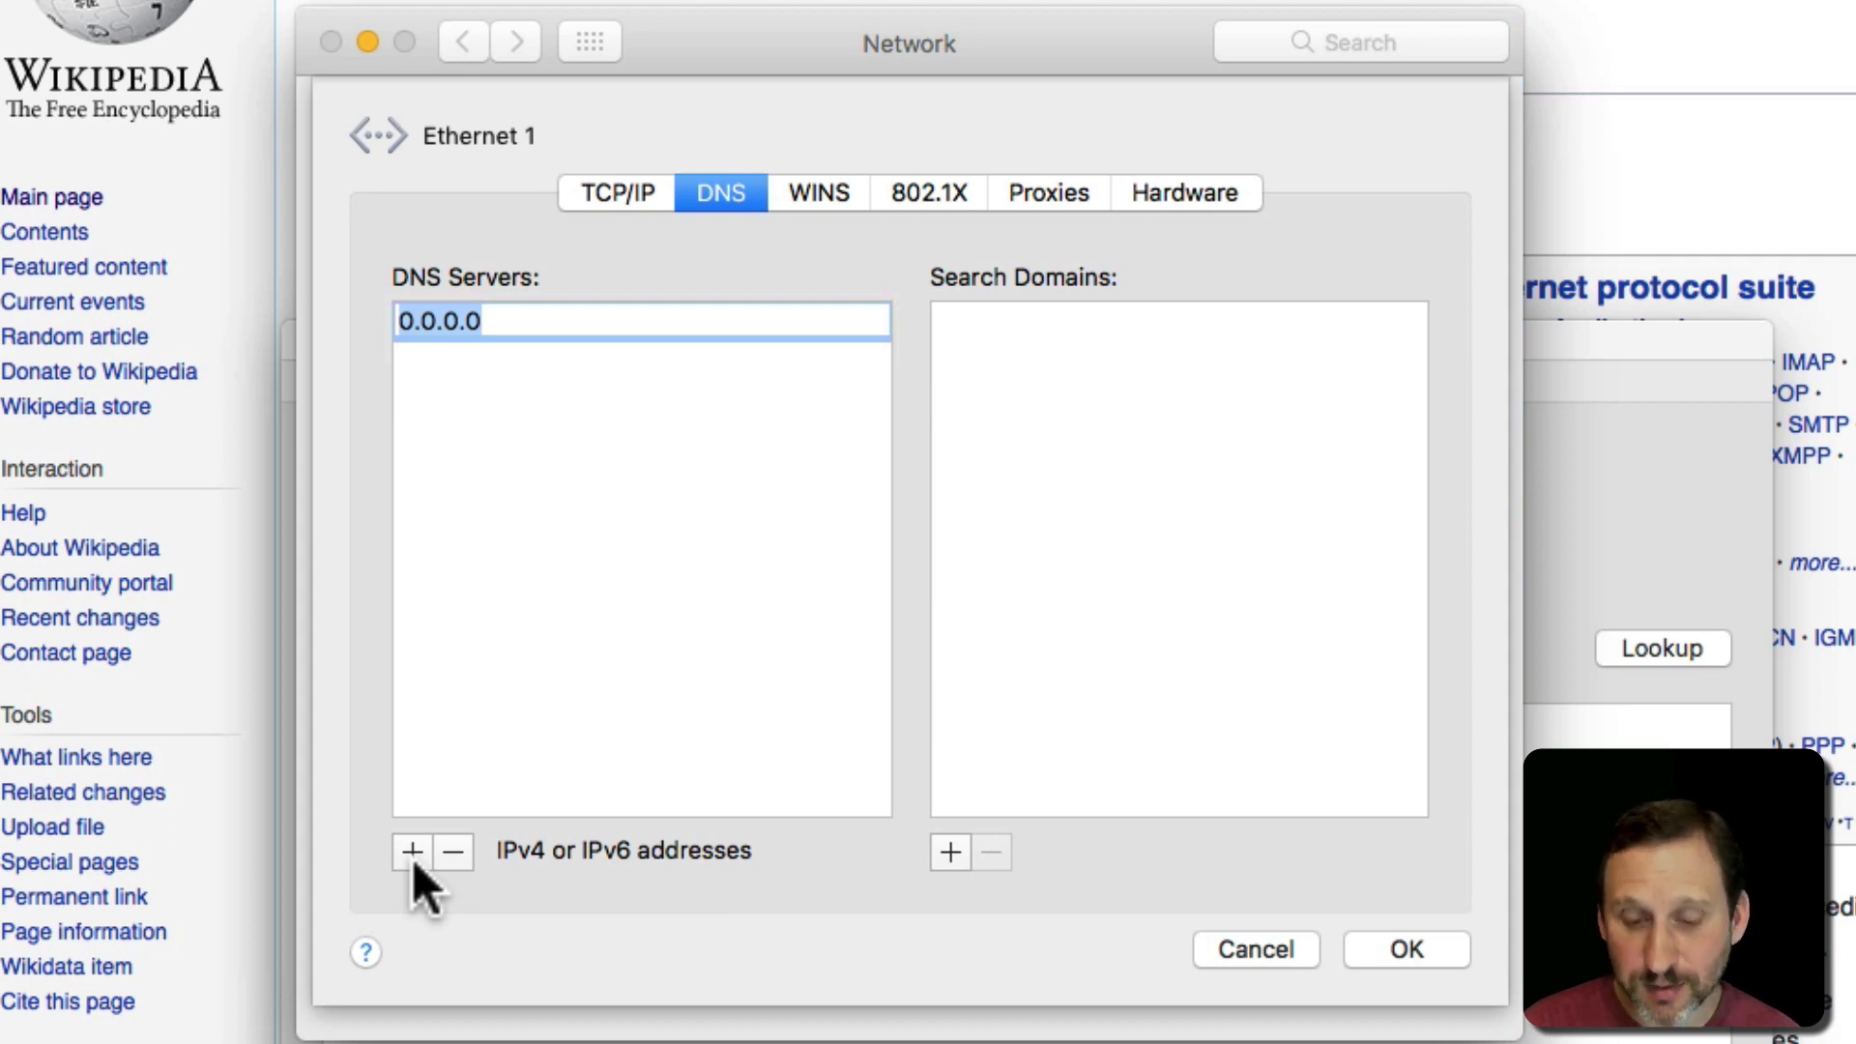
{"action": "type", "text": "8.8.89"}
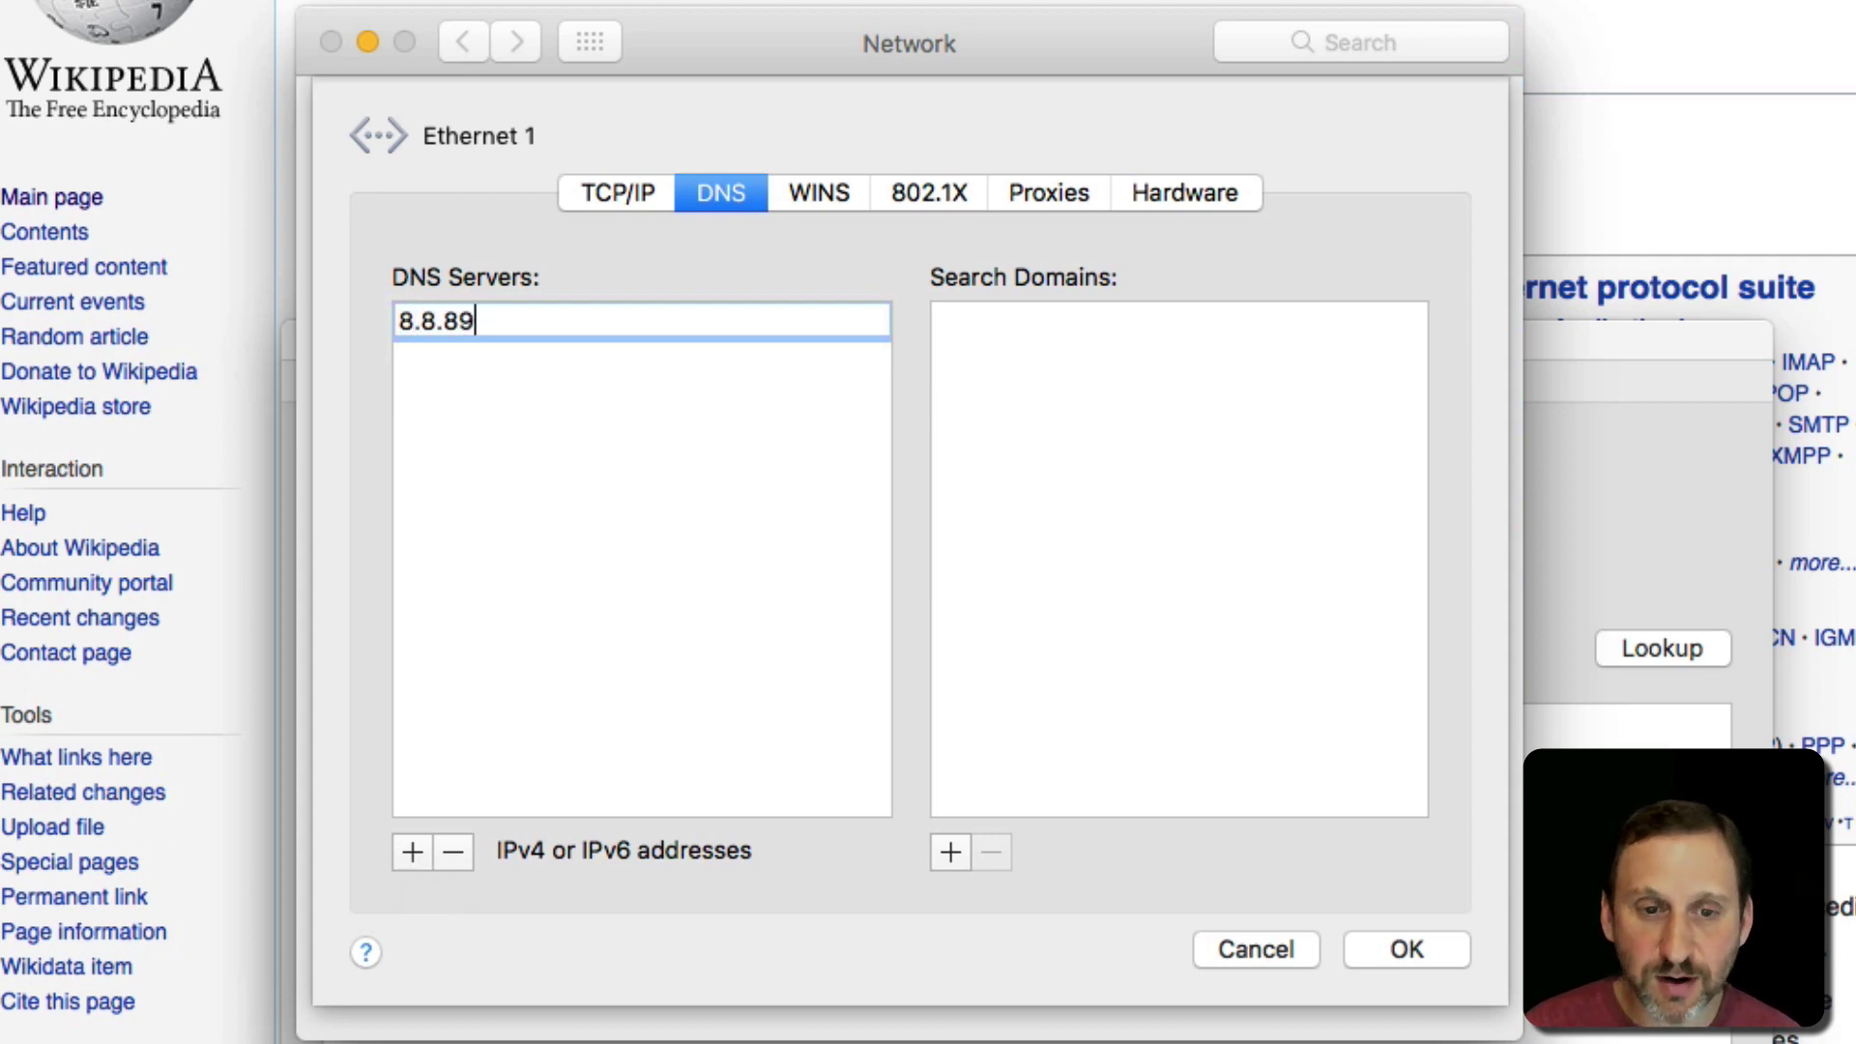
{"action": "key", "text": "BackSpace"}
{"action": "type", "text": ".8"}
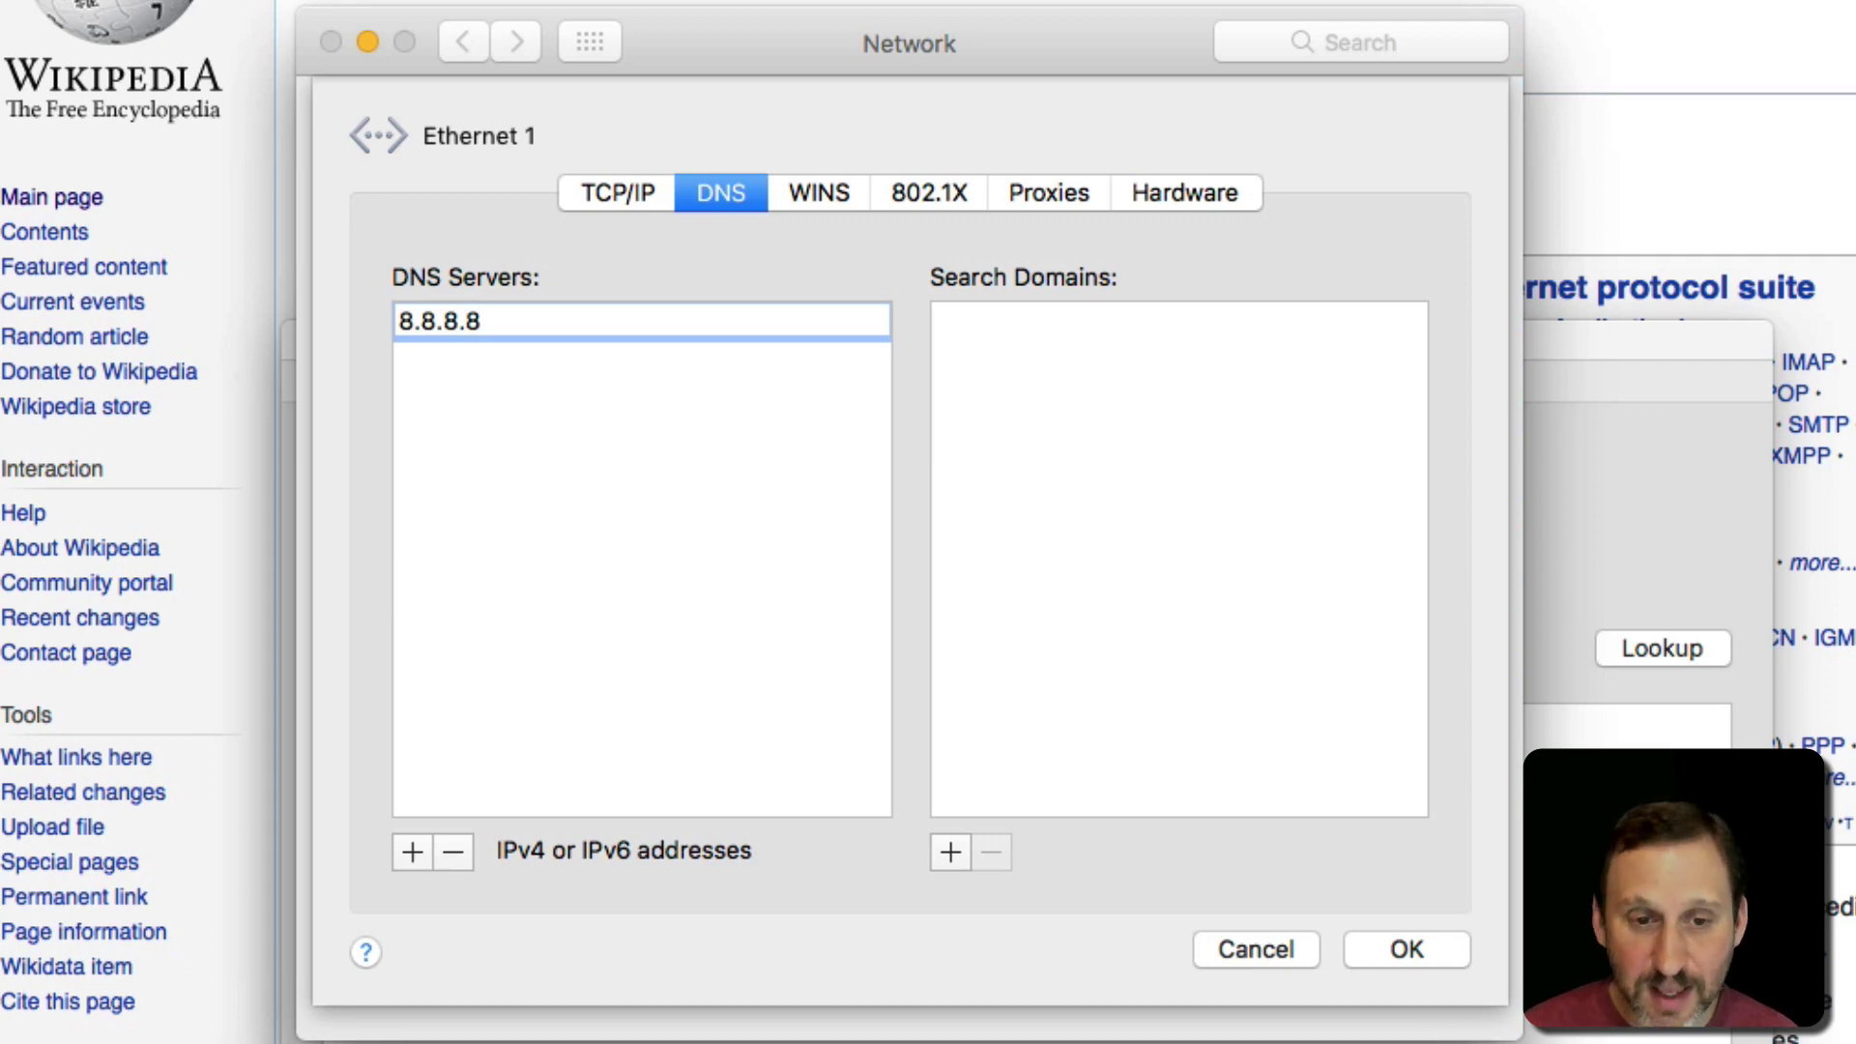
{"action": "left_click", "coordinate": [411, 846]}
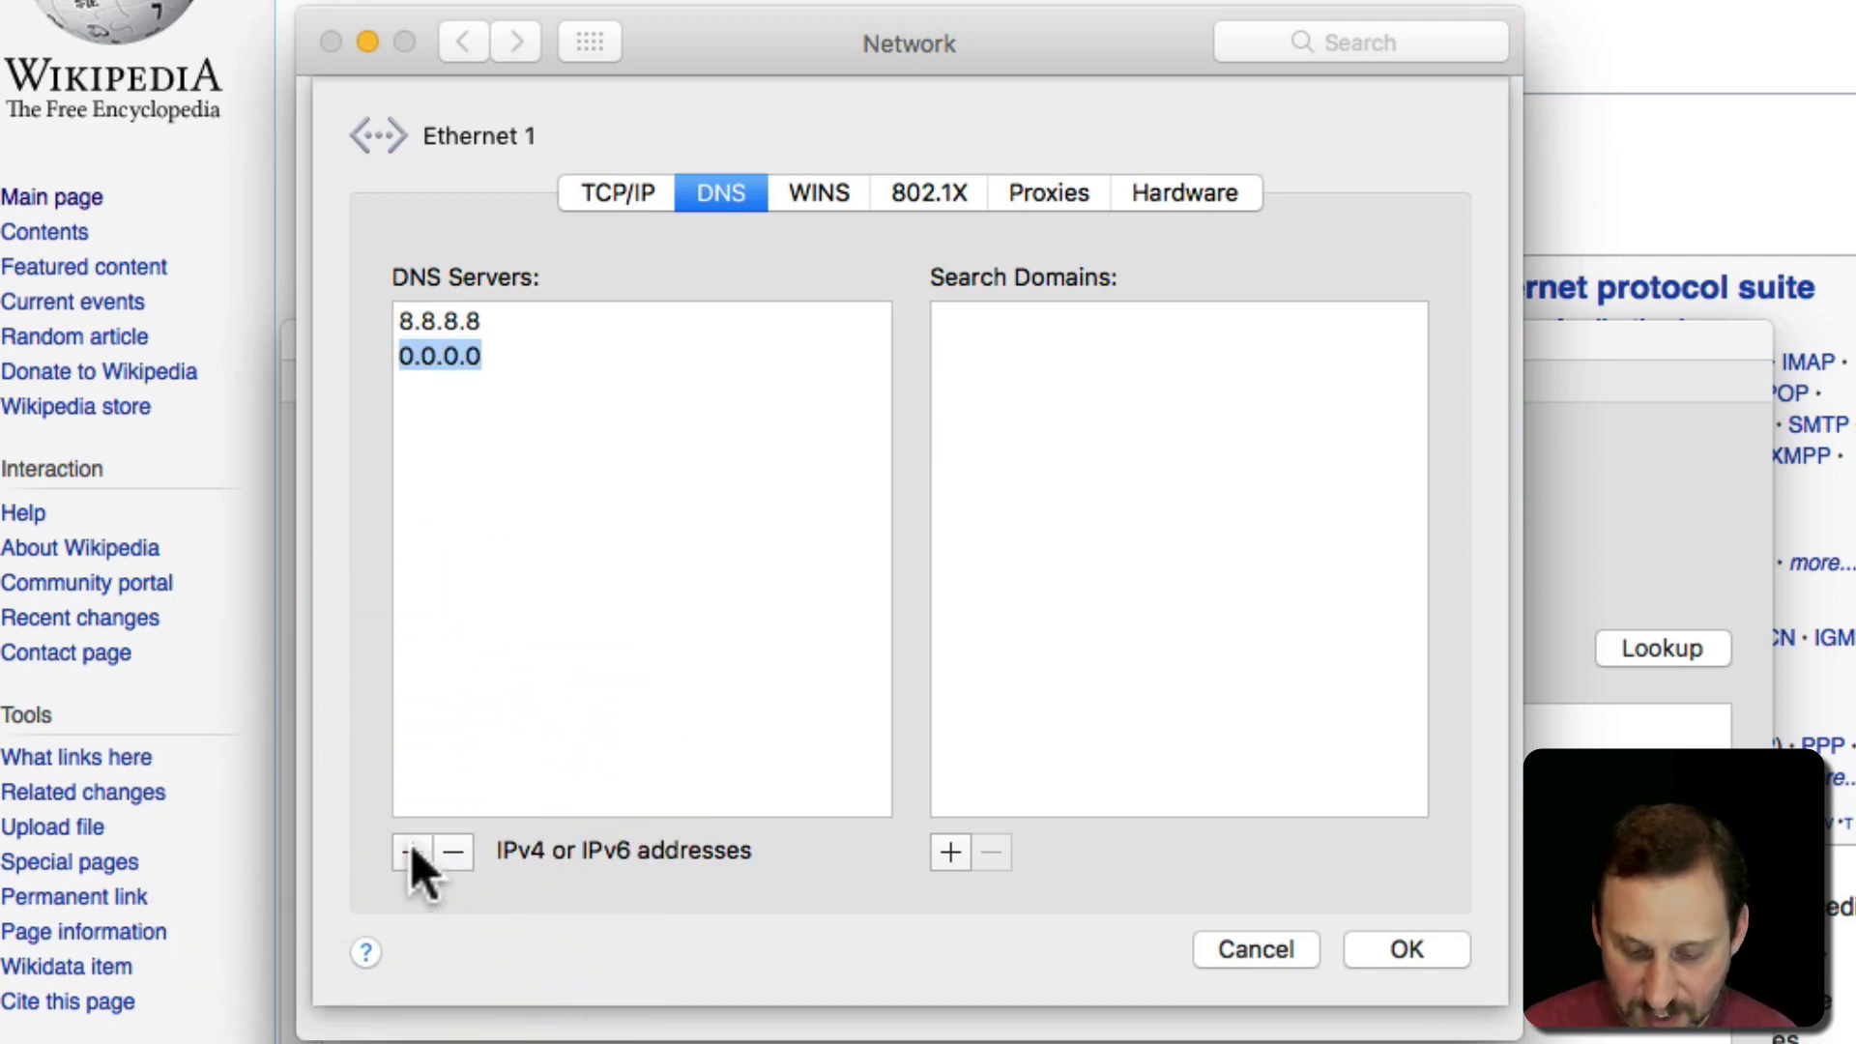
{"action": "type", "text": "8.8.4.4"}
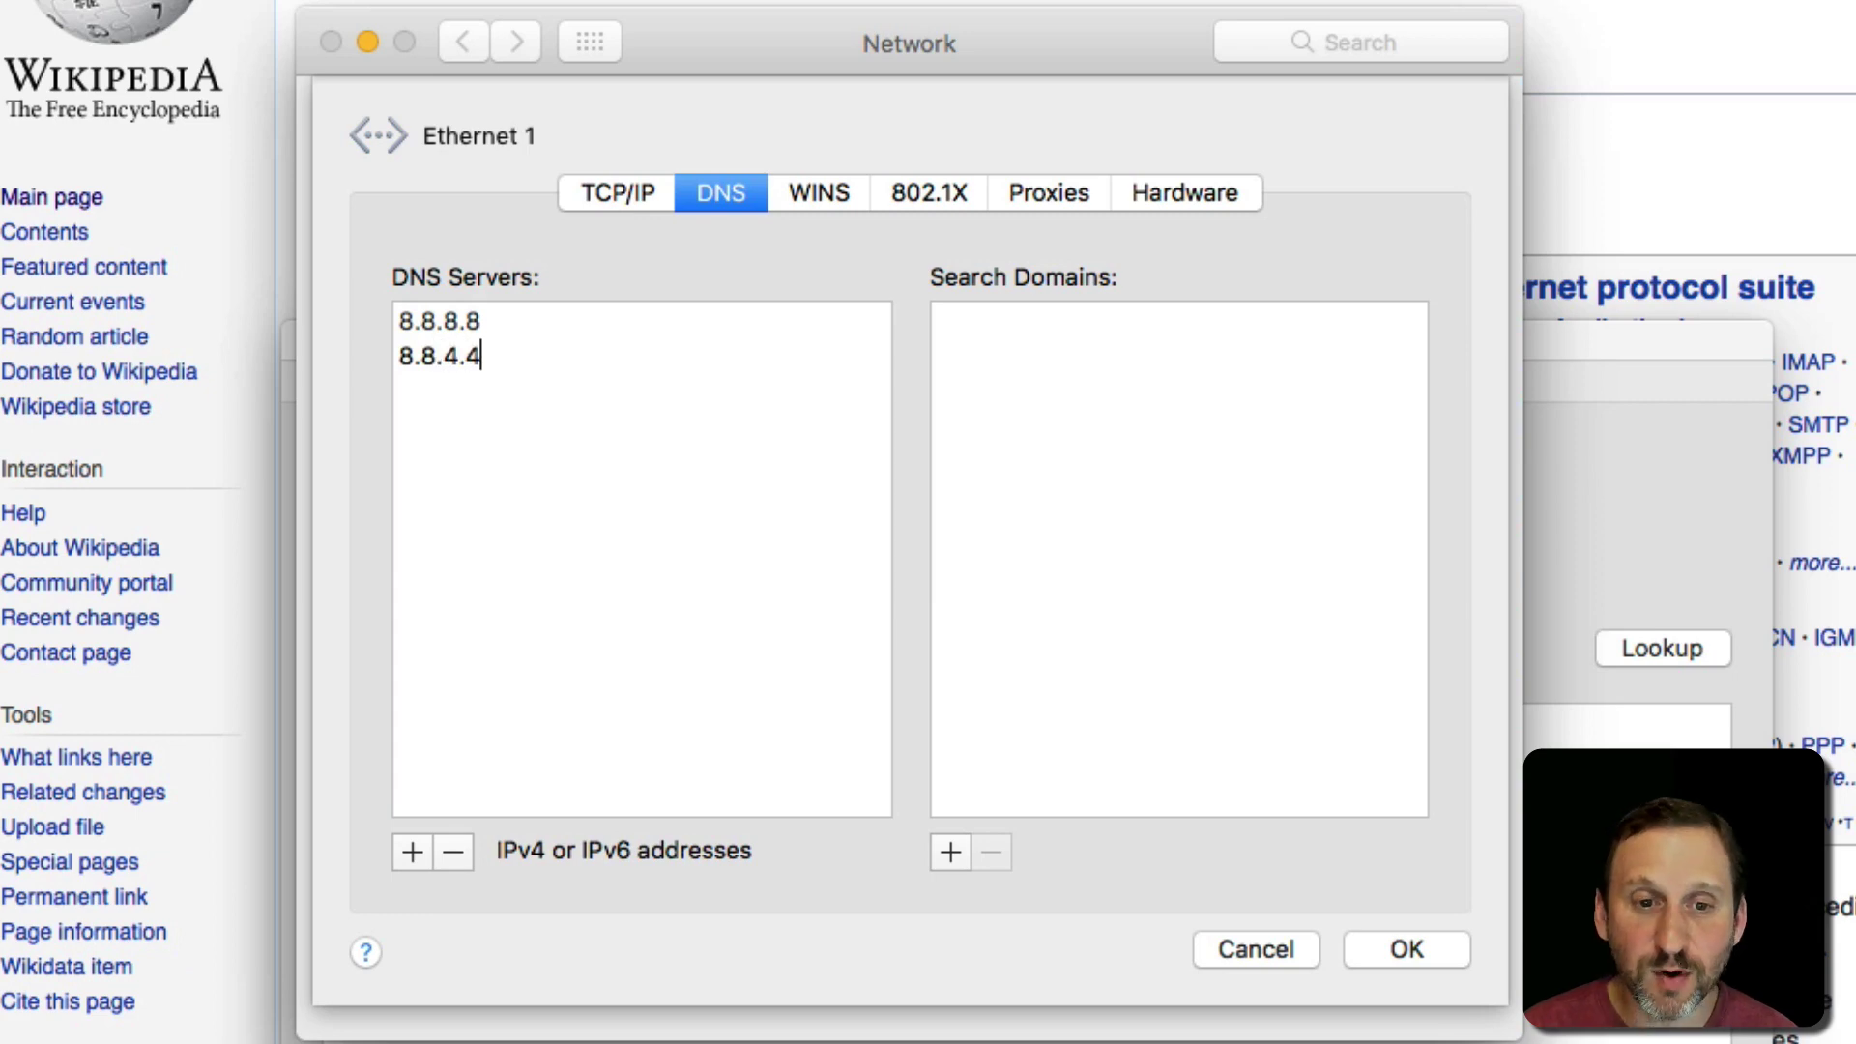
{"action": "left_click", "coordinate": [1397, 950]}
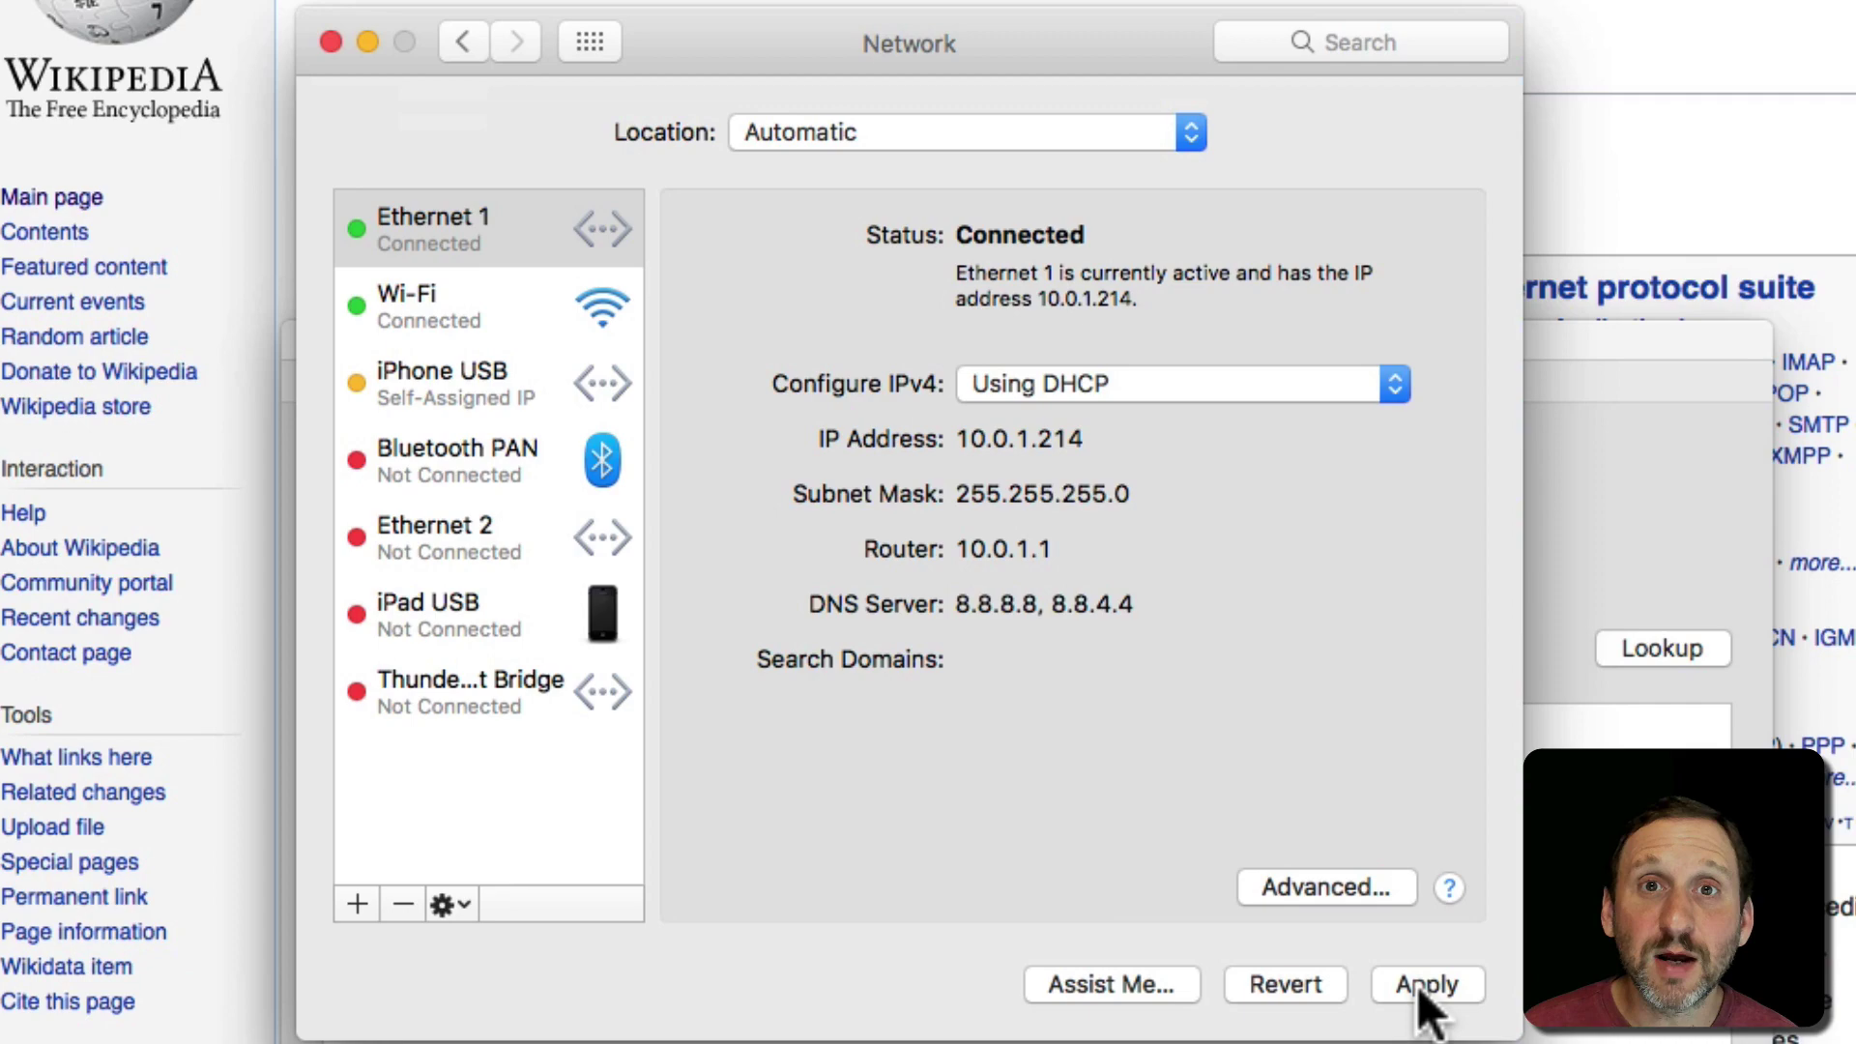
{"action": "left_click", "coordinate": [1417, 986]}
Step: Switch to the Google Public DNS tab in Safari and highlight "8.8.8.8 and 8.8.4.4"
{"action": "left_click", "coordinate": [870, 127]}
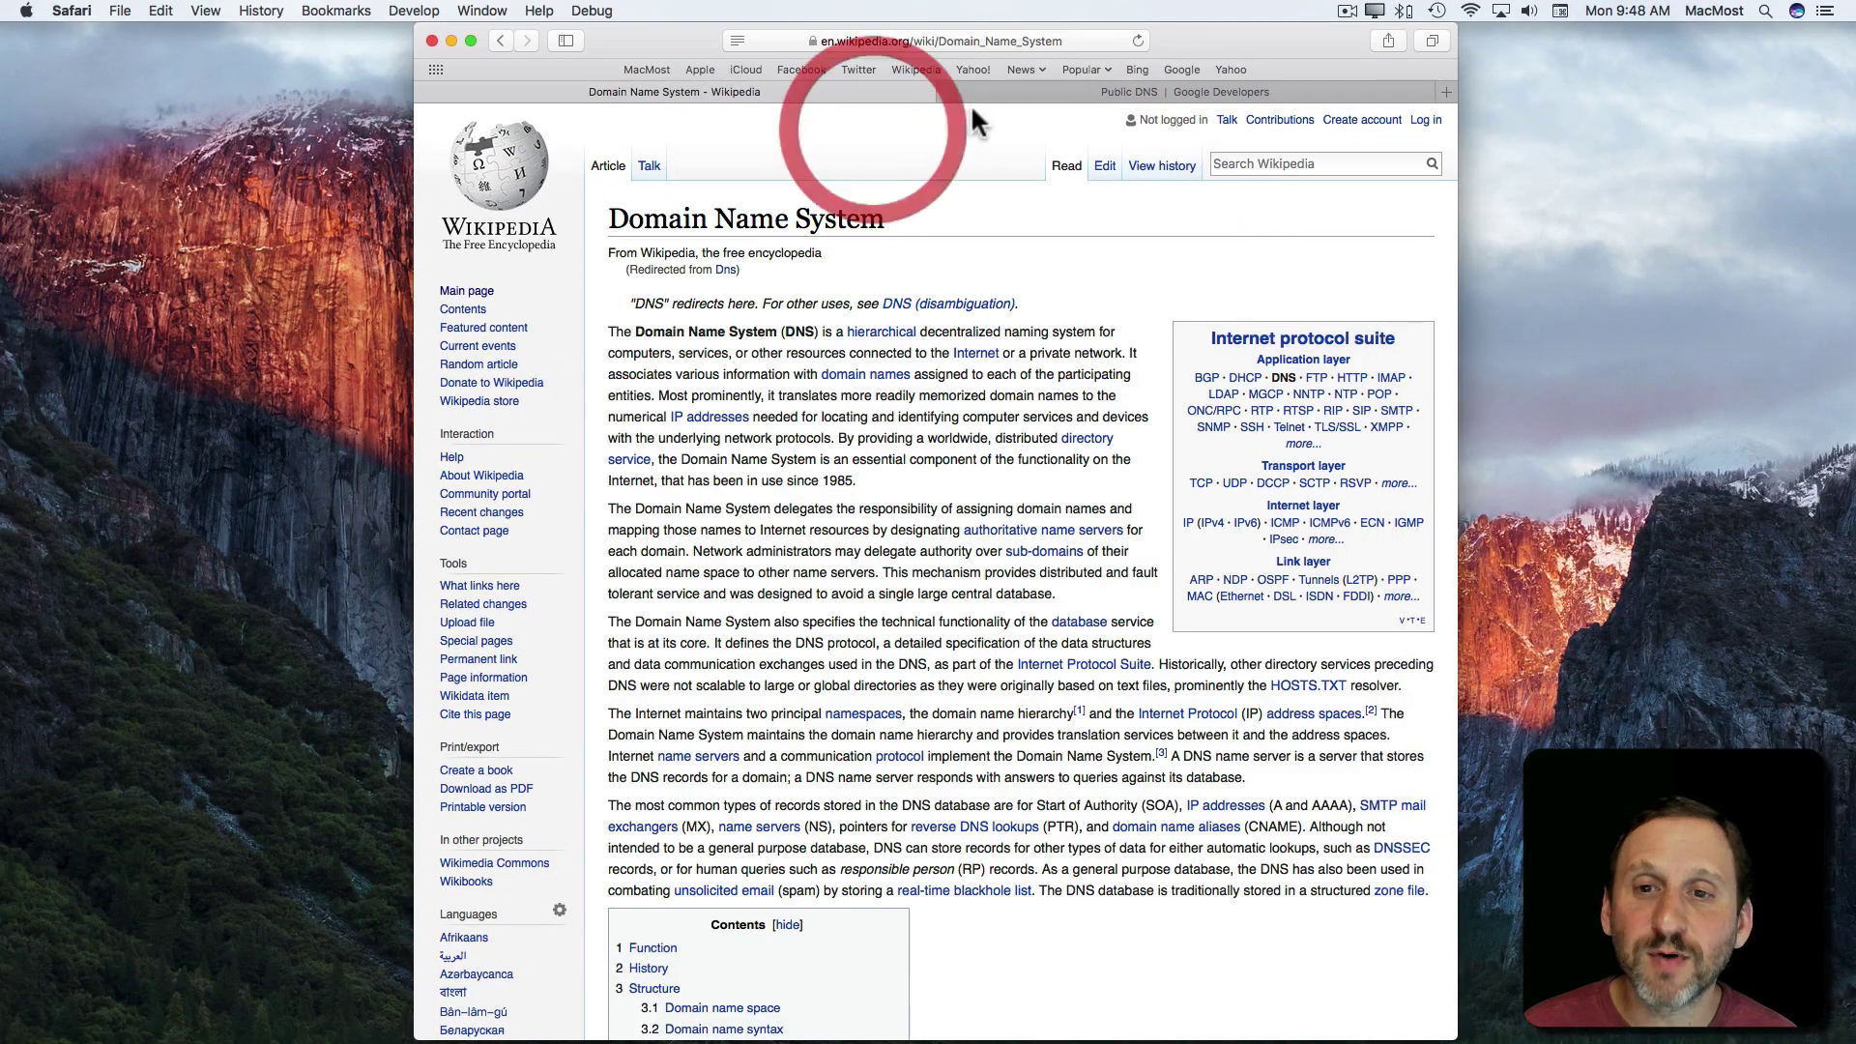
{"action": "left_click", "coordinate": [1077, 90]}
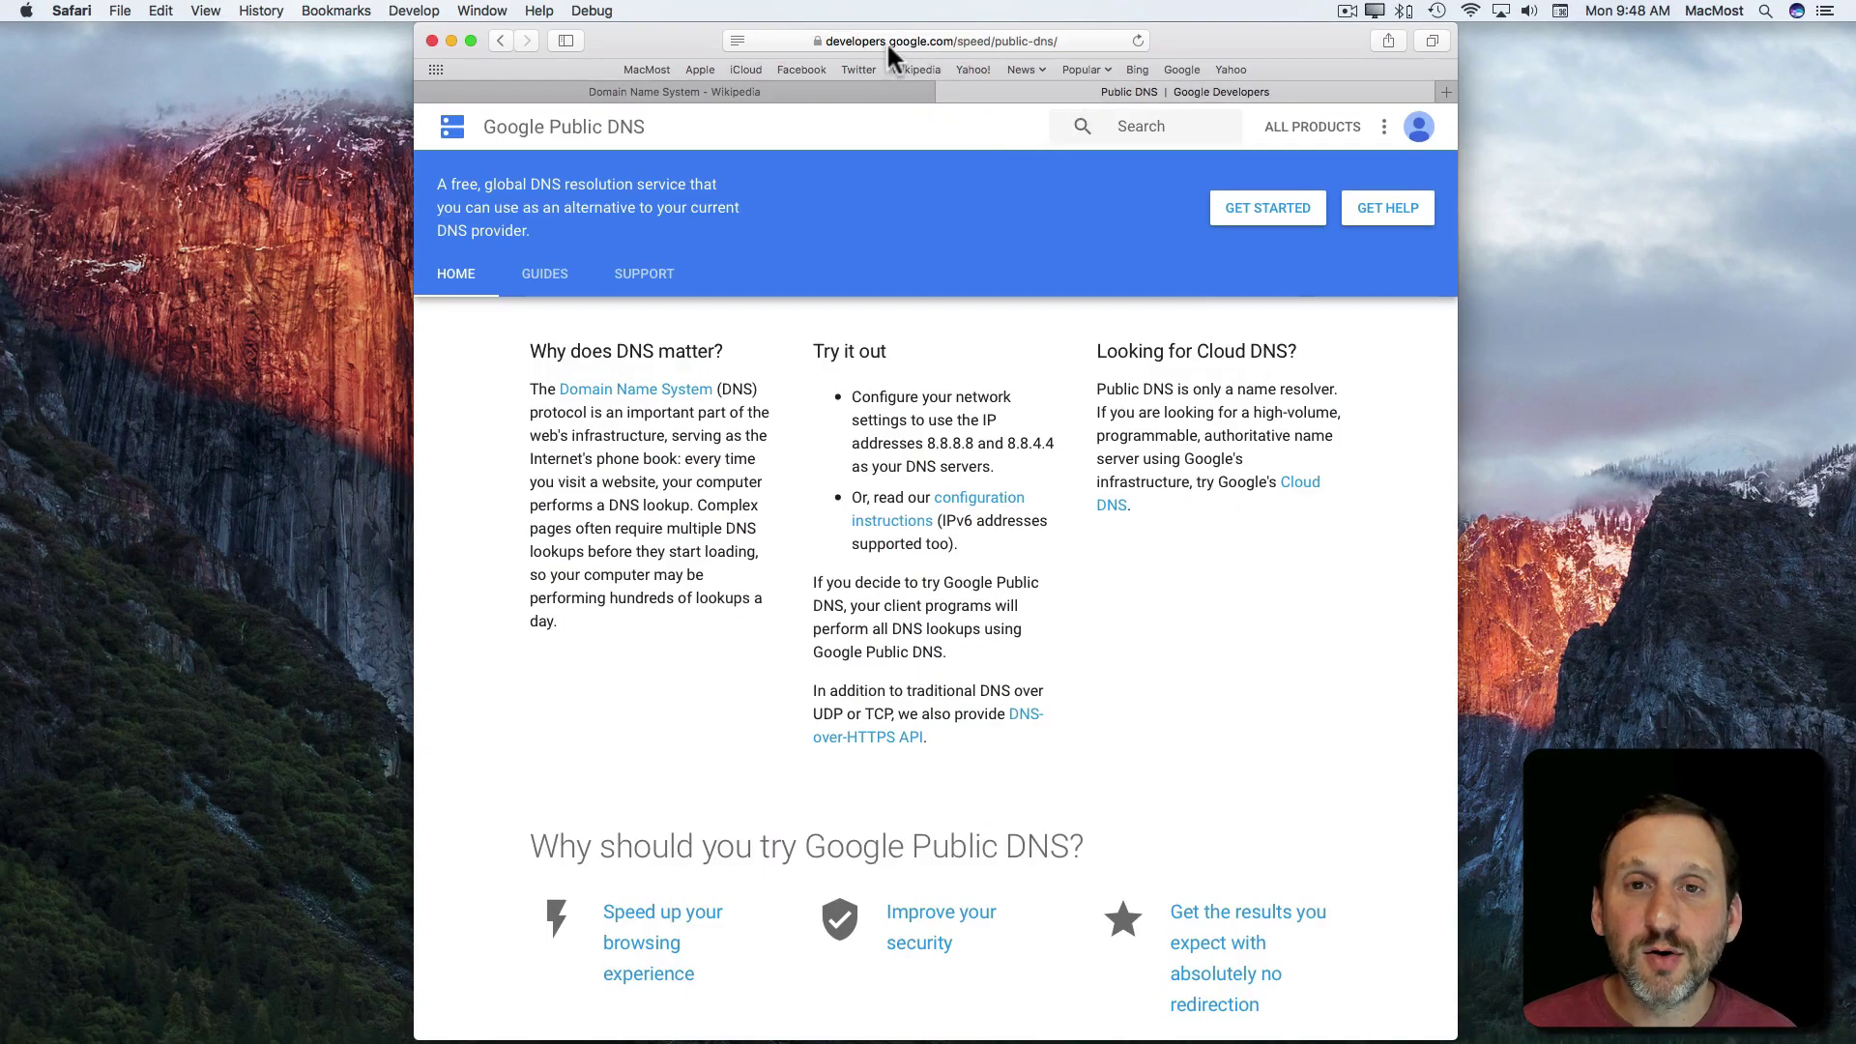
{"action": "left_click_drag", "start_coordinate": [928, 442], "coordinate": [1058, 443]}
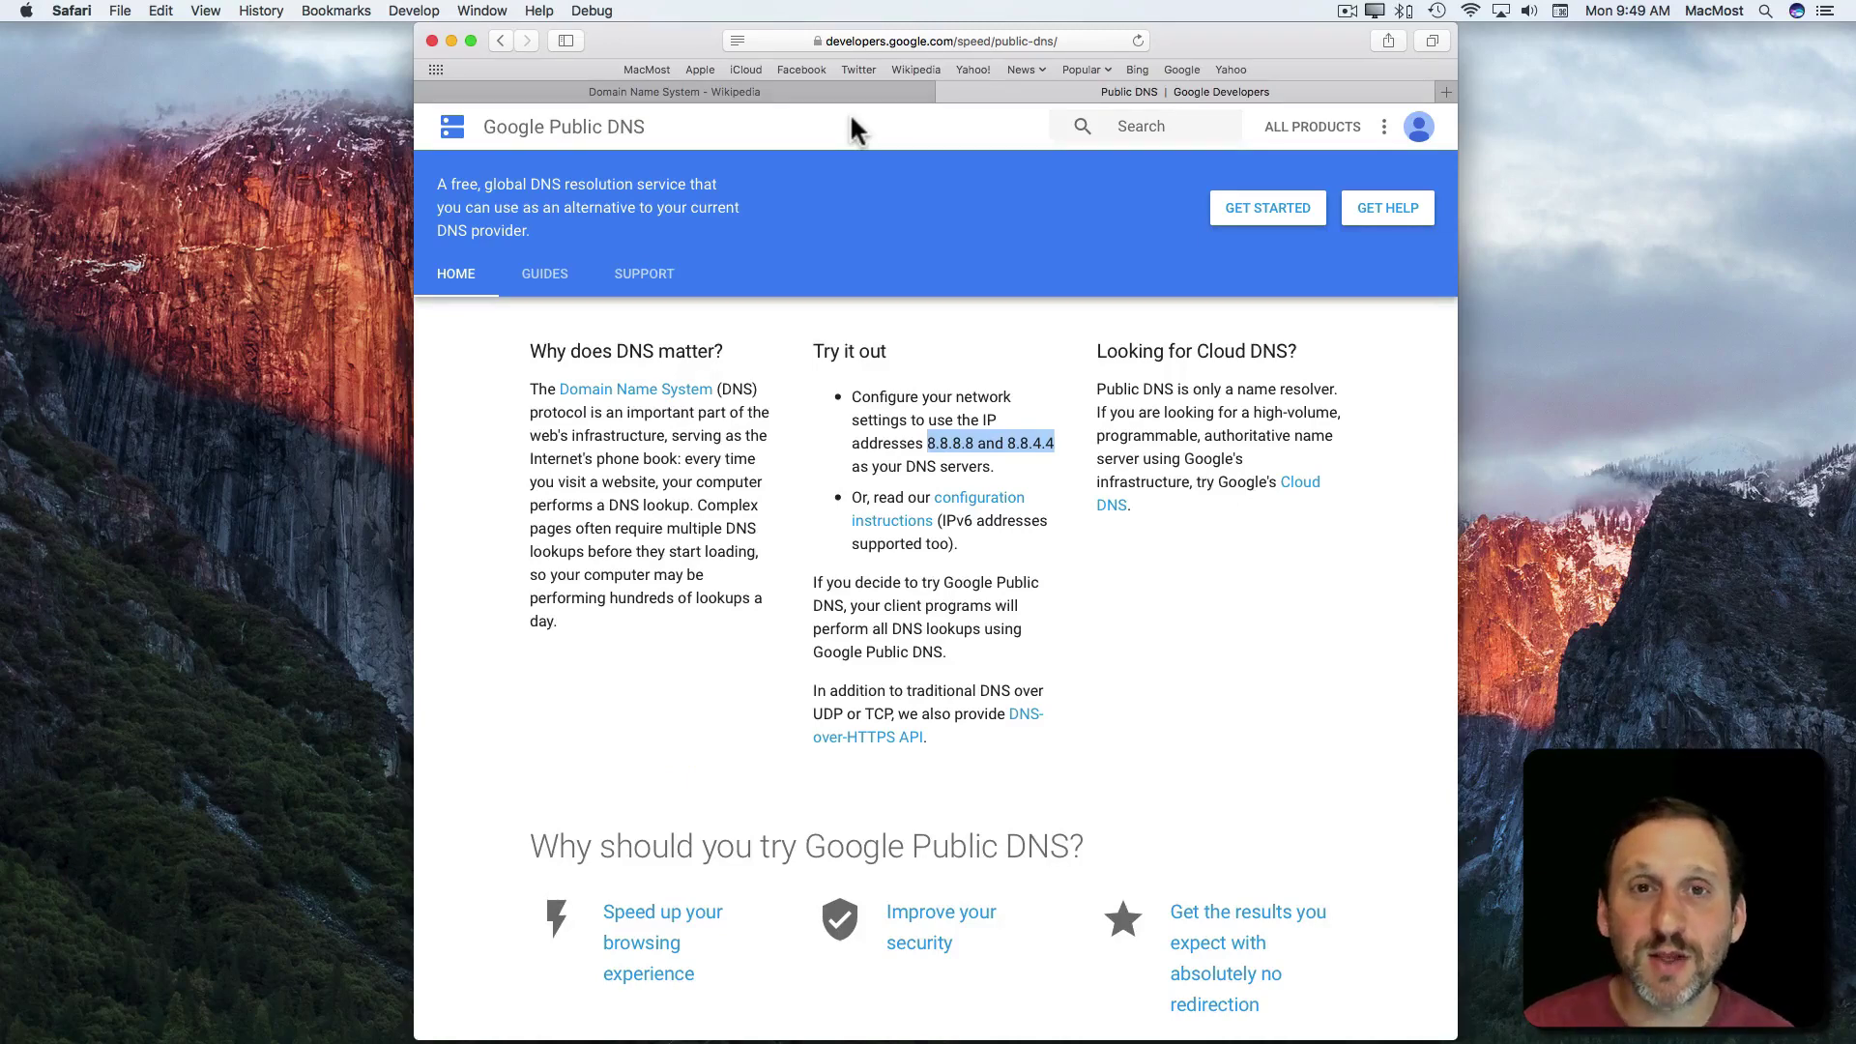
Step: Return to System Preferences and bring up Ethernet 1's advanced DNS server list
{"action": "left_click", "coordinate": [25, 10]}
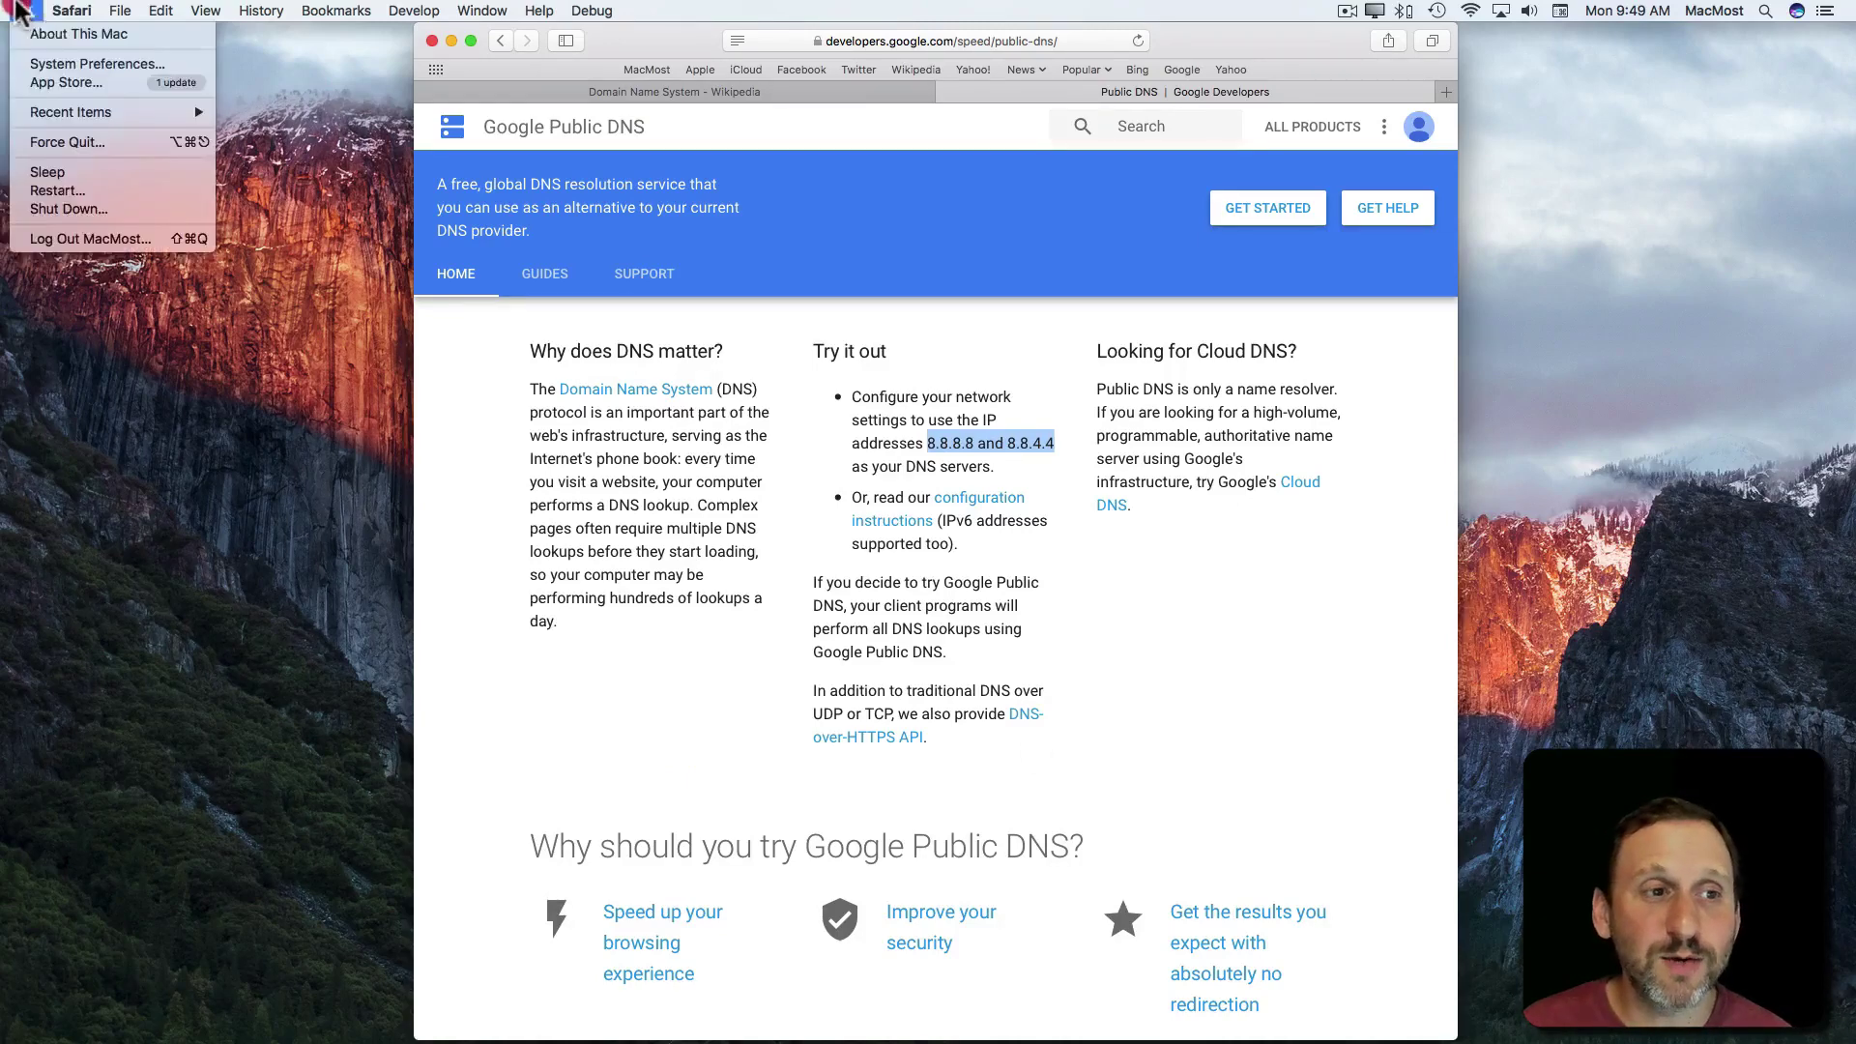
{"action": "left_click", "coordinate": [50, 66]}
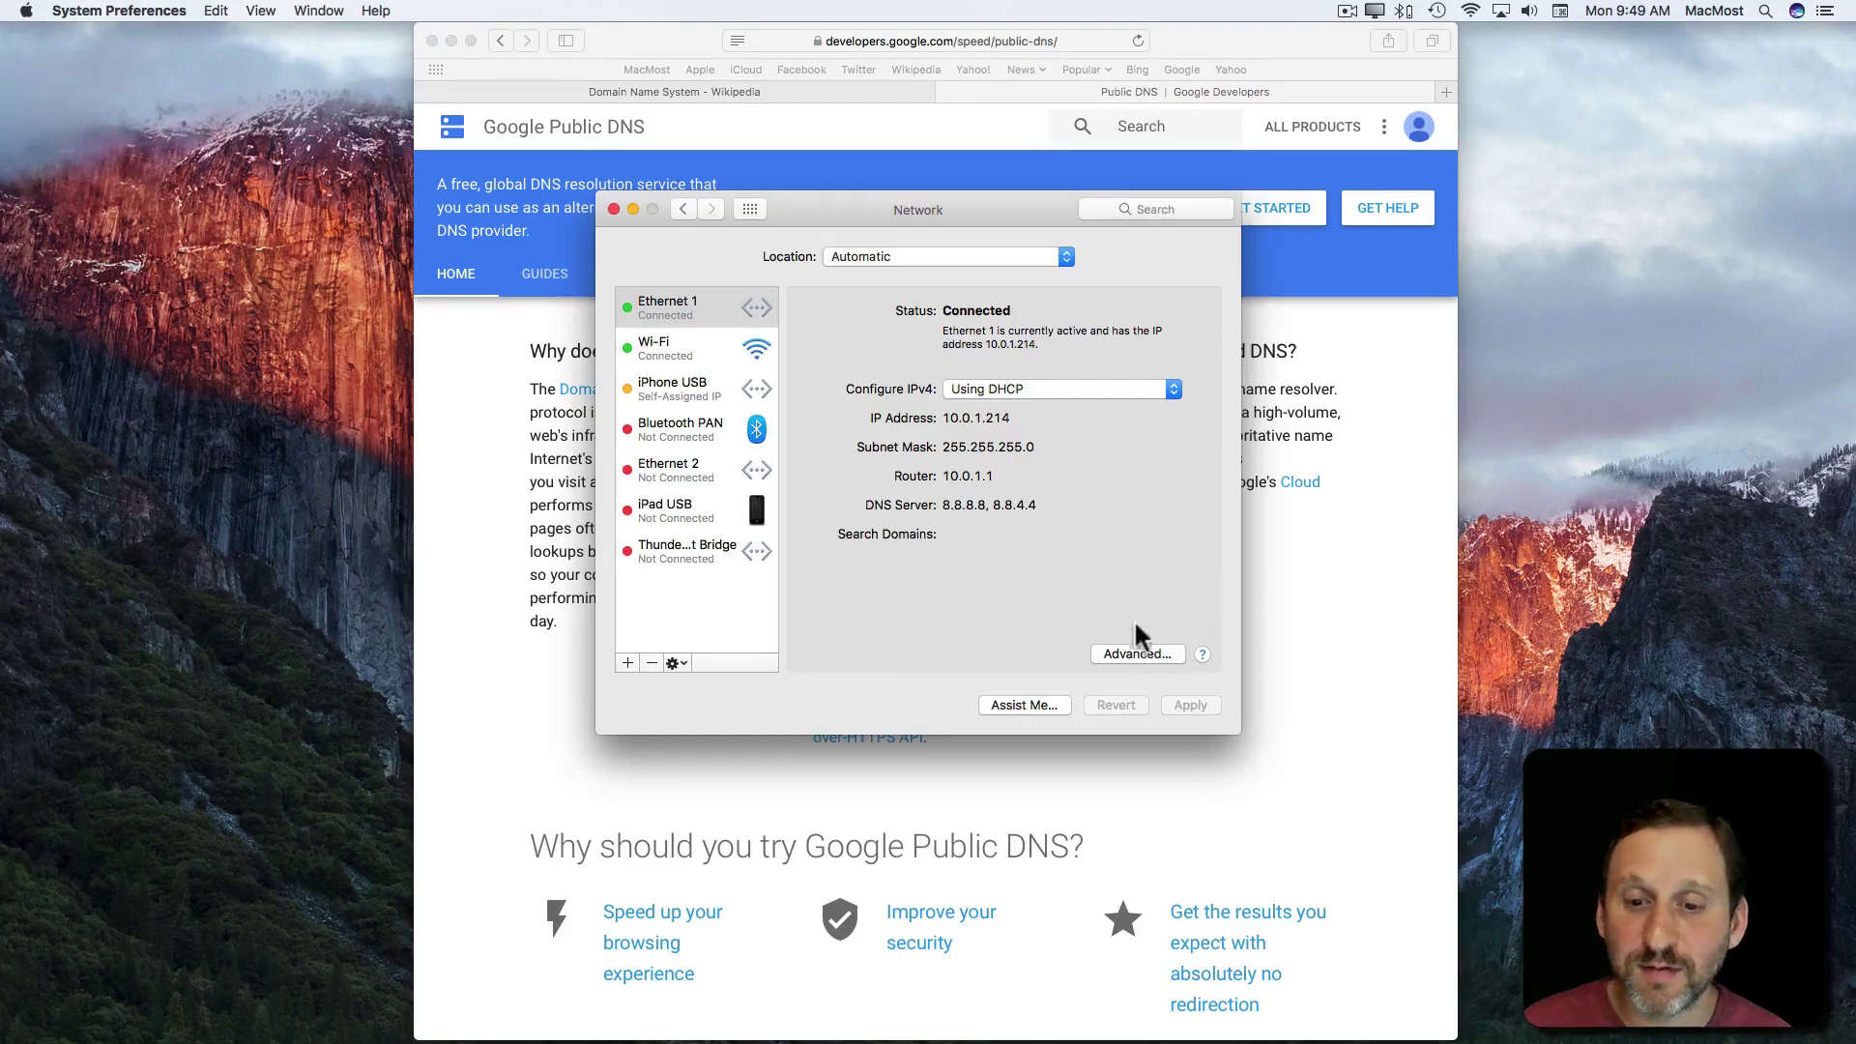
{"action": "left_click", "coordinate": [1139, 653]}
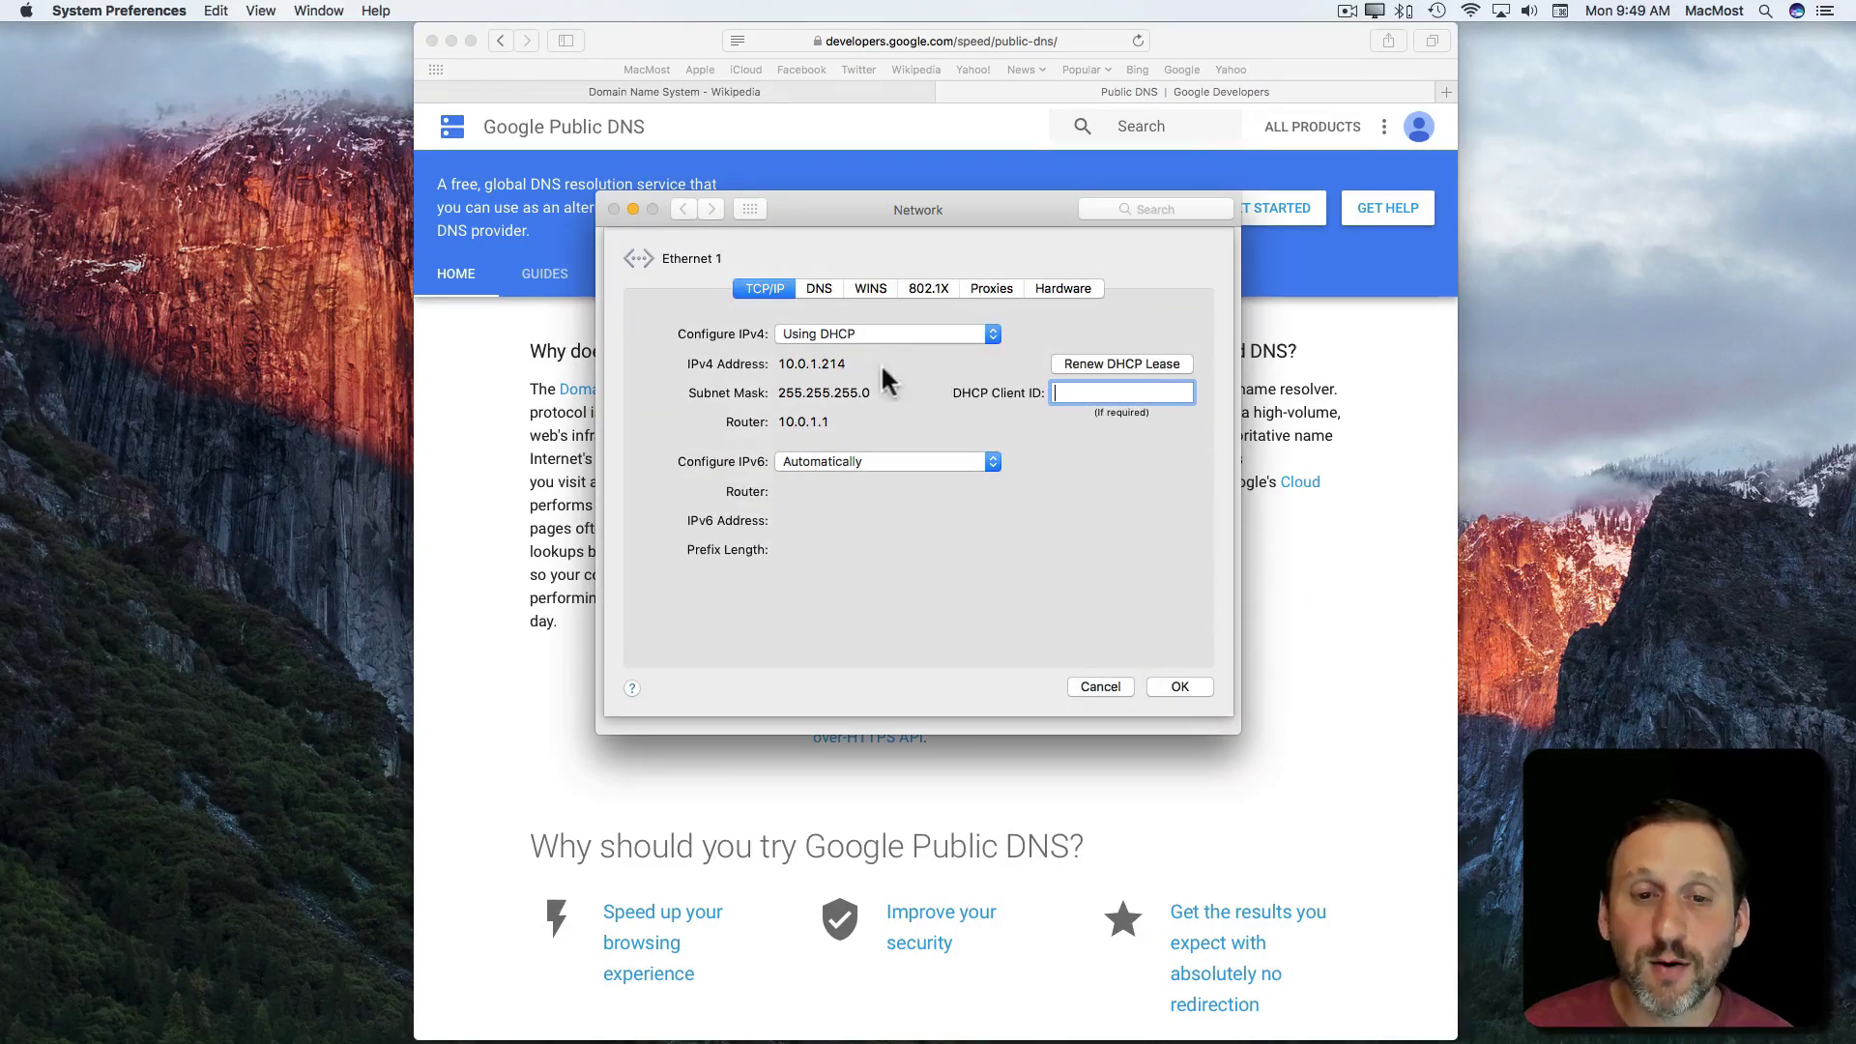
{"action": "left_click", "coordinate": [814, 288]}
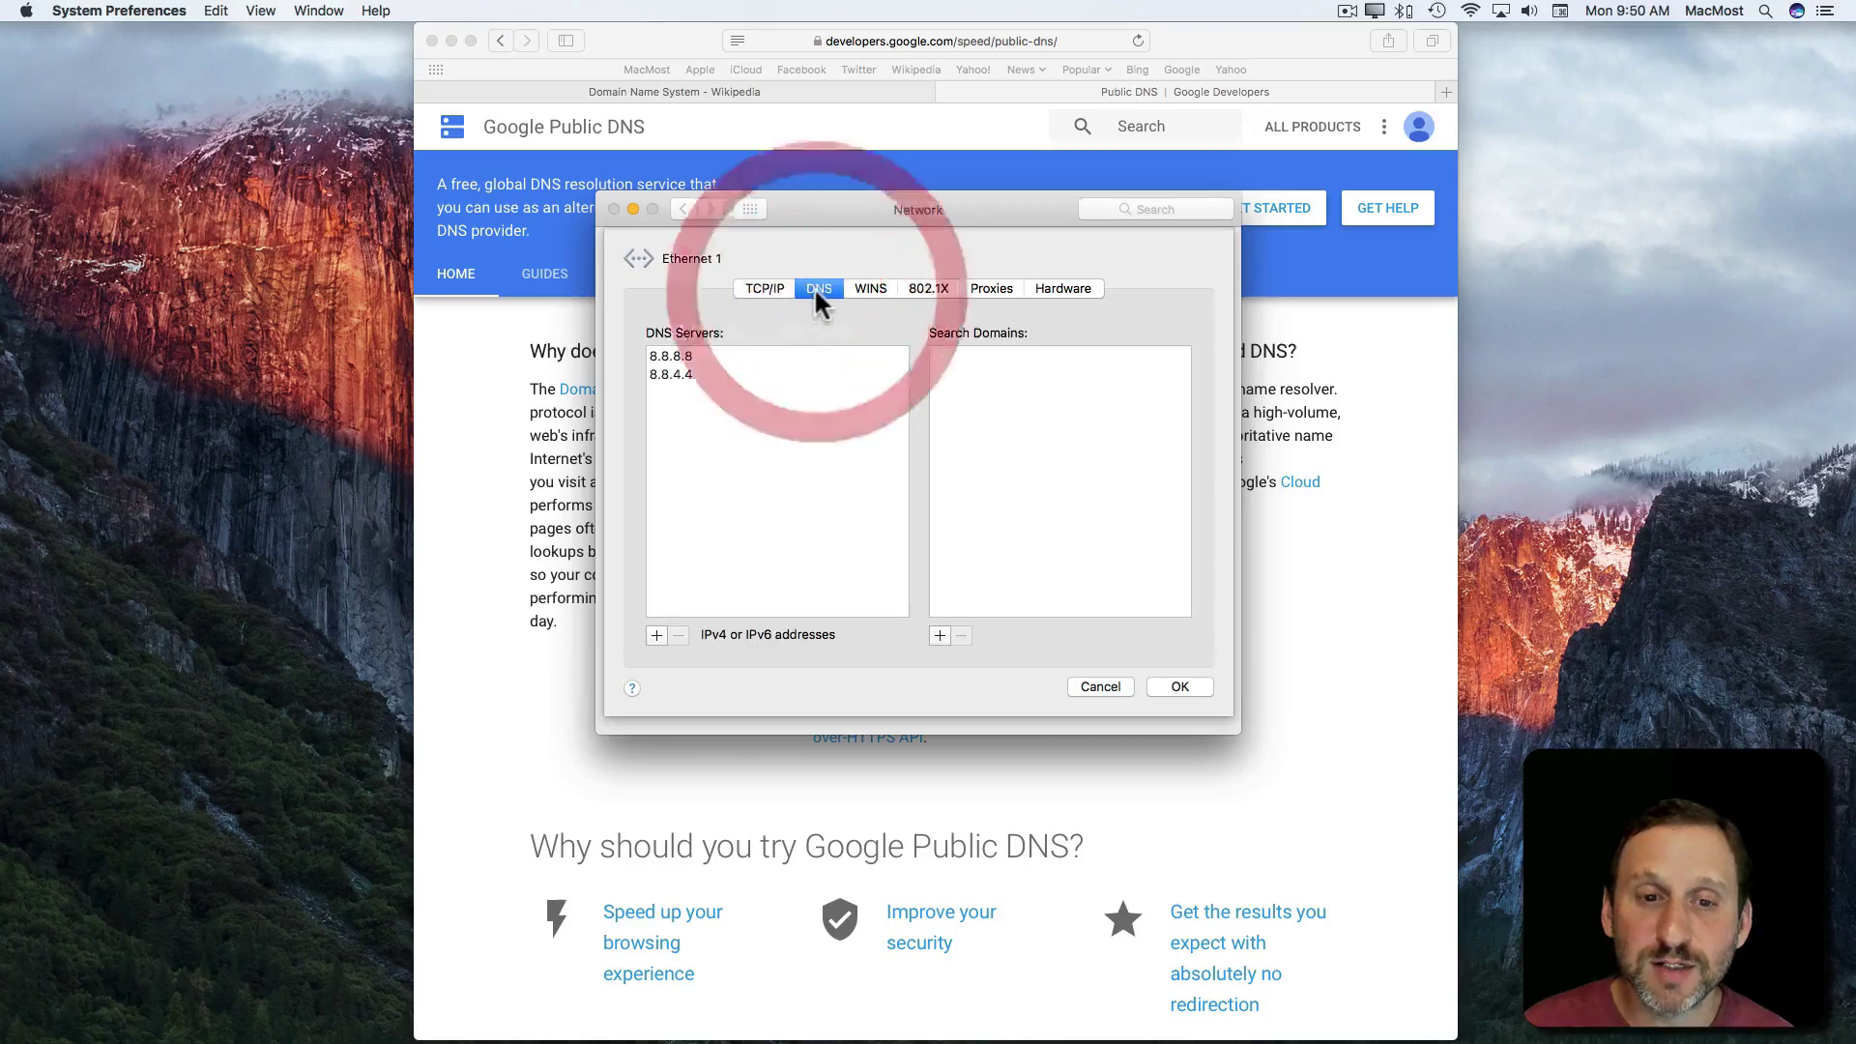
Step: Delete the 8.8.8.8 and 8.8.4.4 entries from Ethernet 1's DNS servers
{"action": "left_click", "coordinate": [692, 356]}
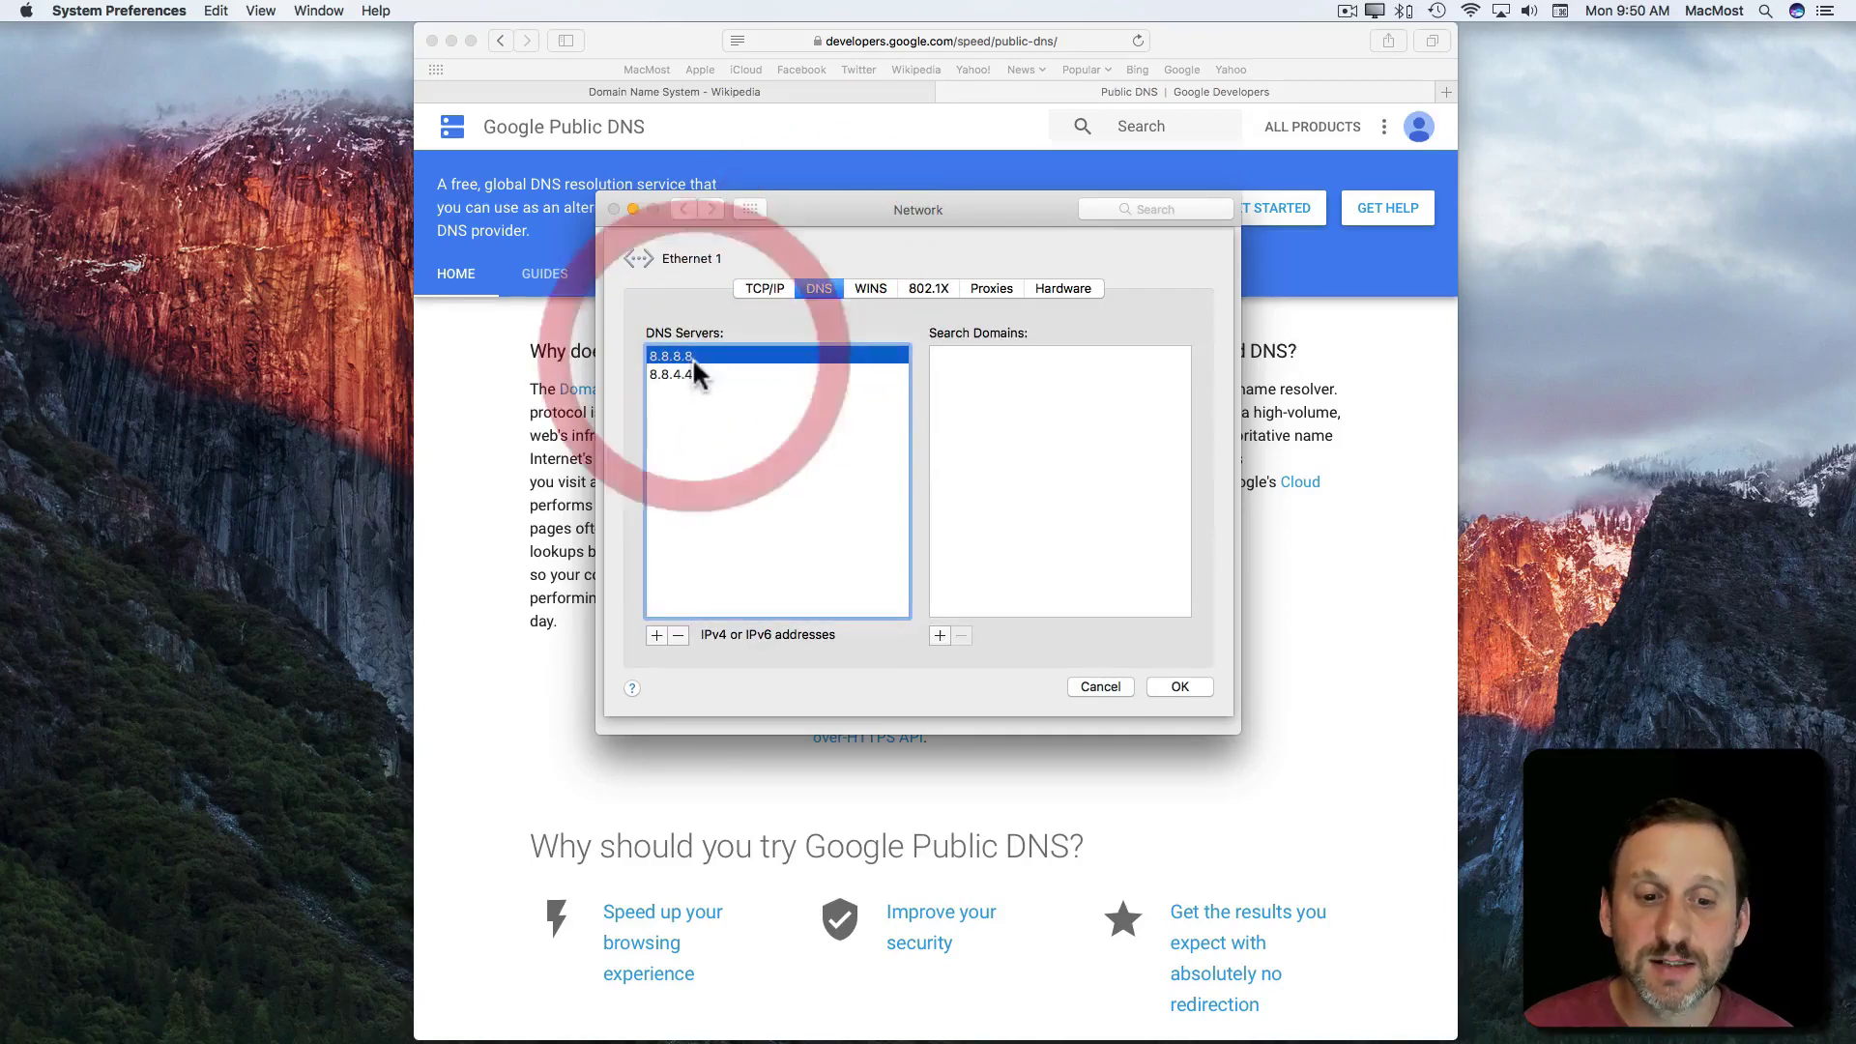
{"action": "left_click", "coordinate": [677, 635]}
{"action": "left_click", "coordinate": [680, 636]}
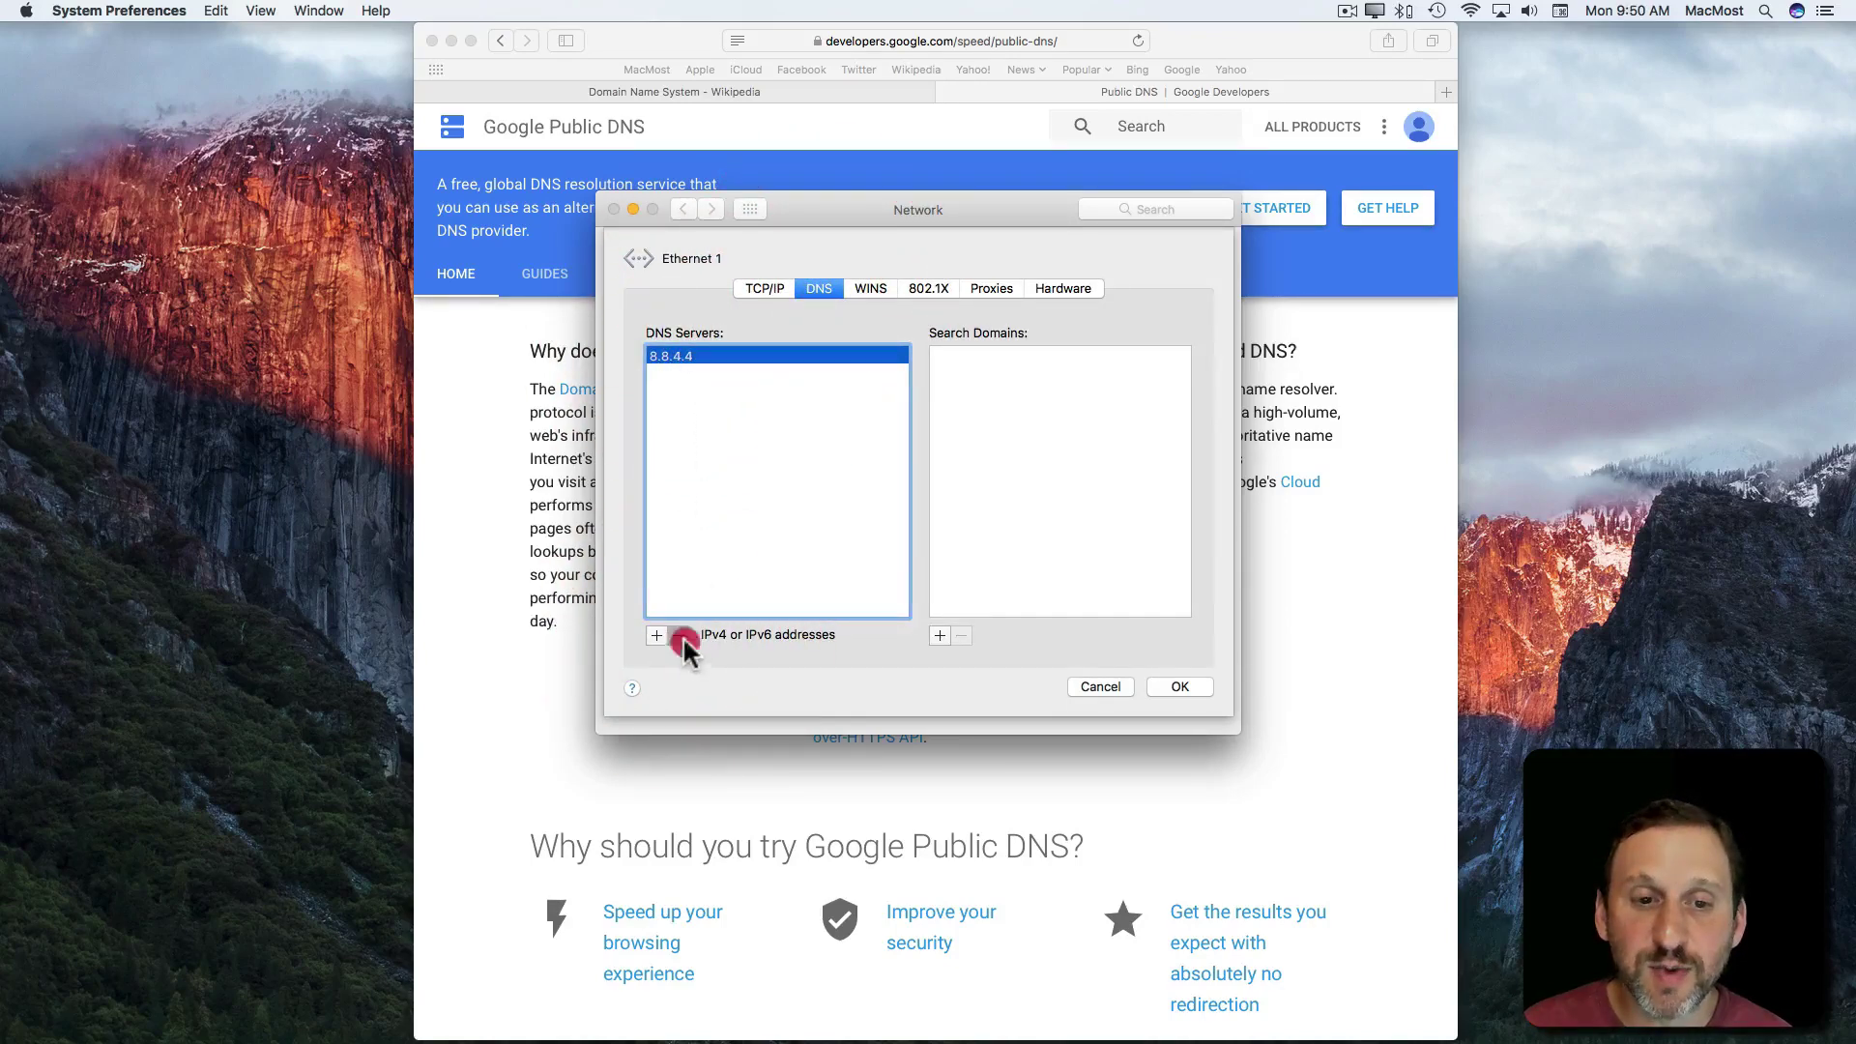